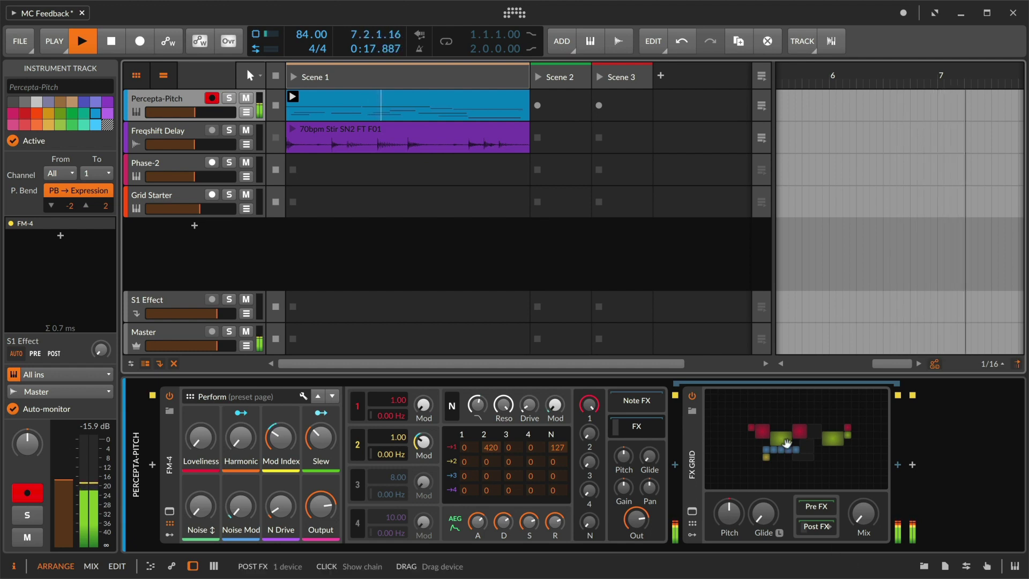
Step: Open the Comb FB Delay FX Grid, lower its Mix to about 27%, and stop playback
{"action": "double_click", "coordinate": [786, 443]}
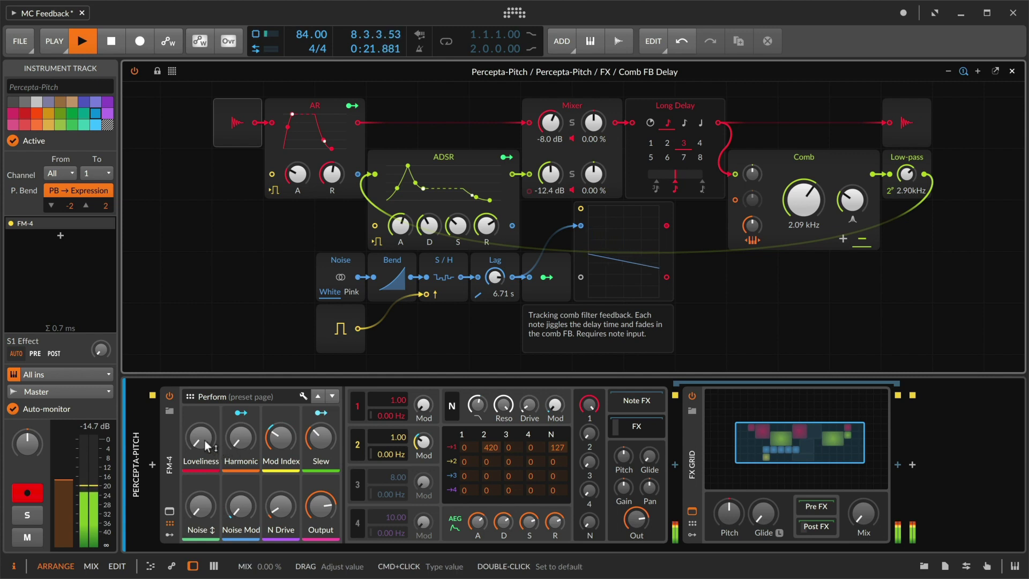
{"action": "left_click", "coordinate": [901, 162]}
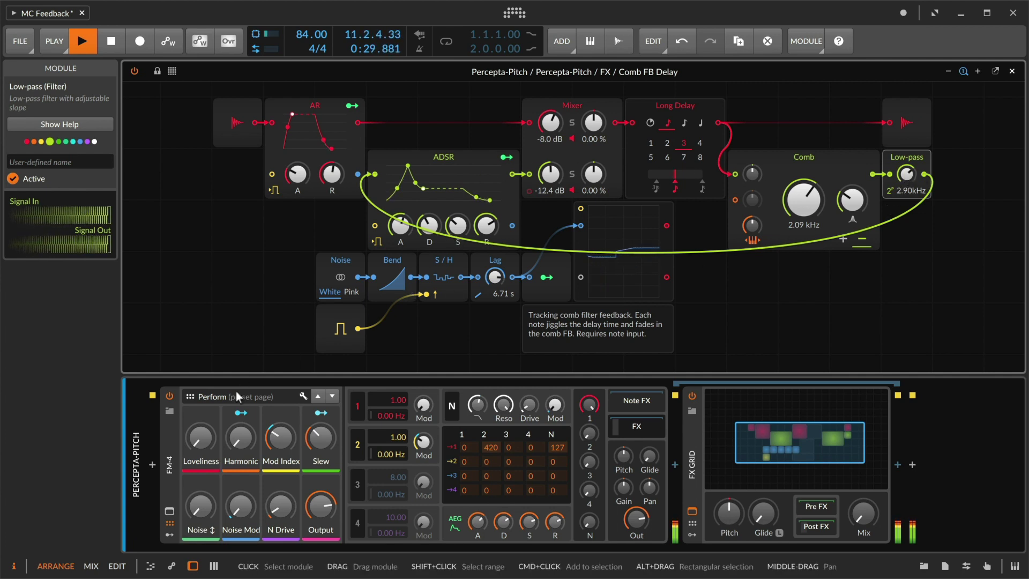
{"action": "left_click_drag", "start_coordinate": [198, 446], "coordinate": [197, 435]}
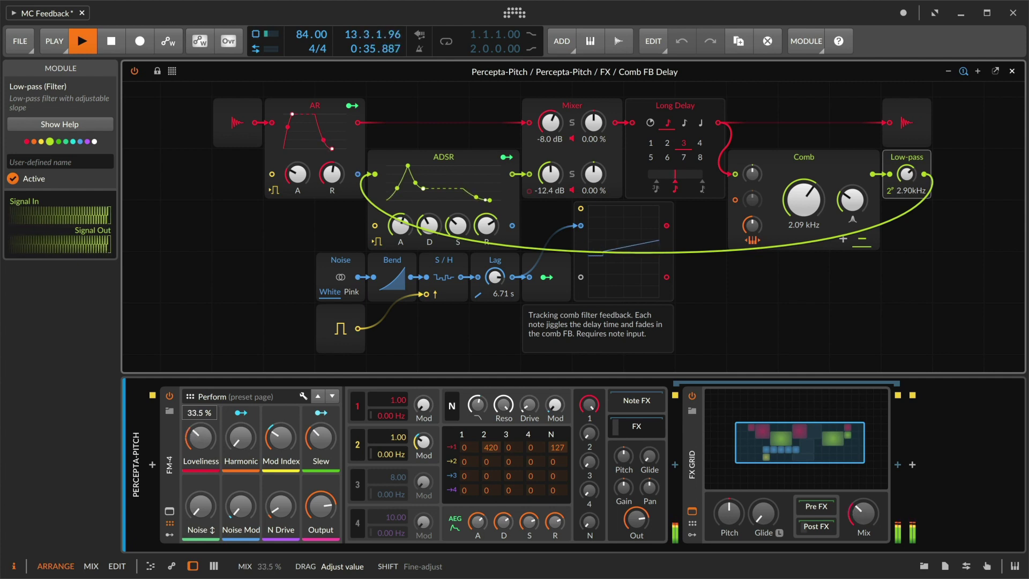
{"action": "left_click_drag", "start_coordinate": [198, 439], "coordinate": [197, 446]}
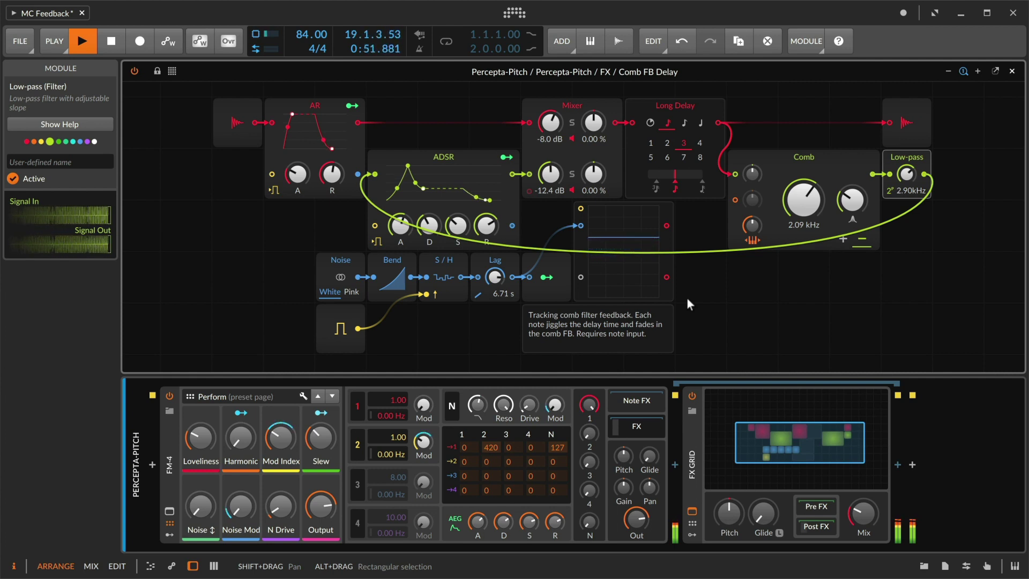
{"action": "key", "text": "space"}
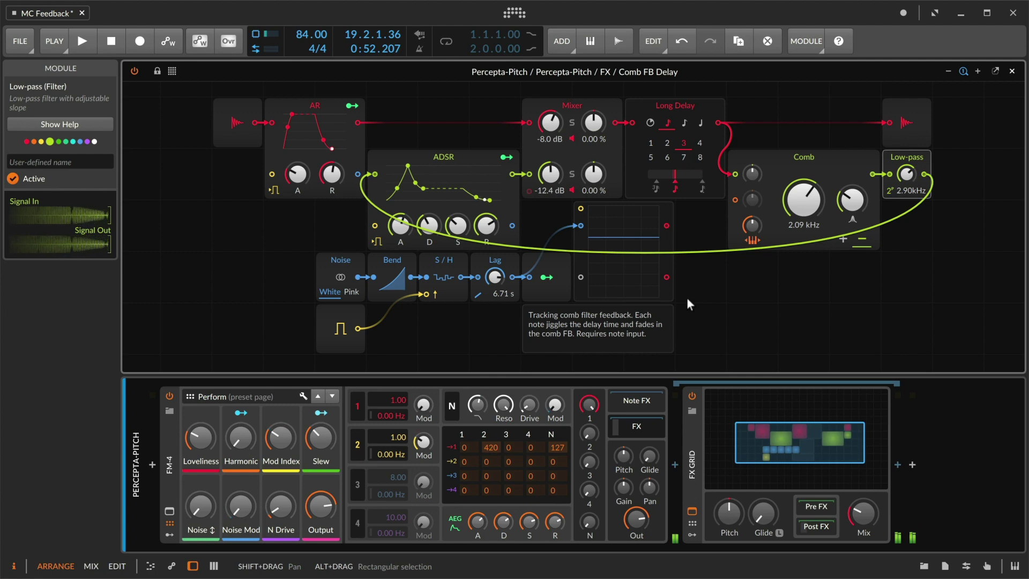
Step: Select the Freqshift Delay track and expand Delay-2's FB FX chain with the Freq Shifter
{"action": "key", "text": "Escape"}
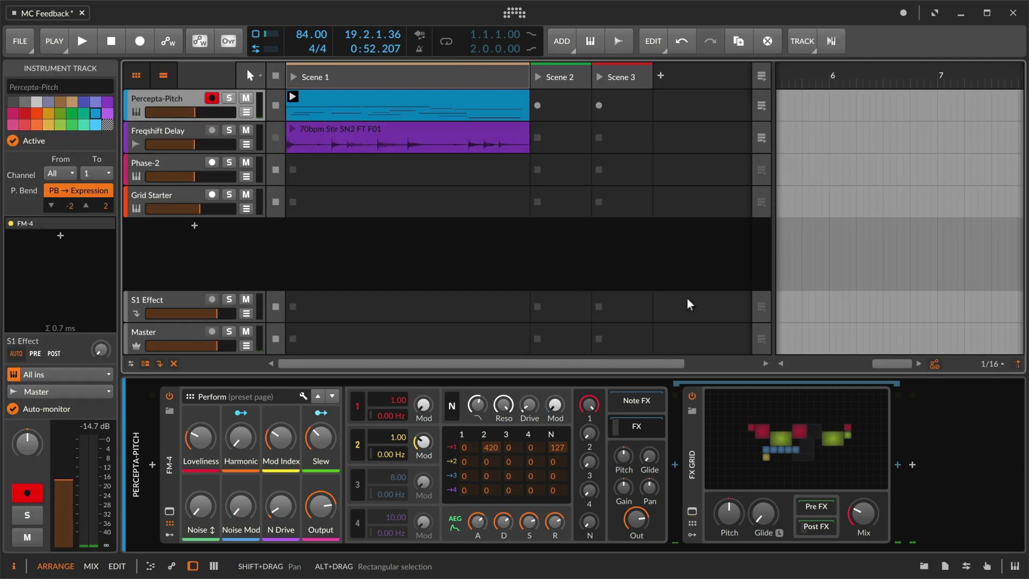
{"action": "left_click", "coordinate": [179, 133]}
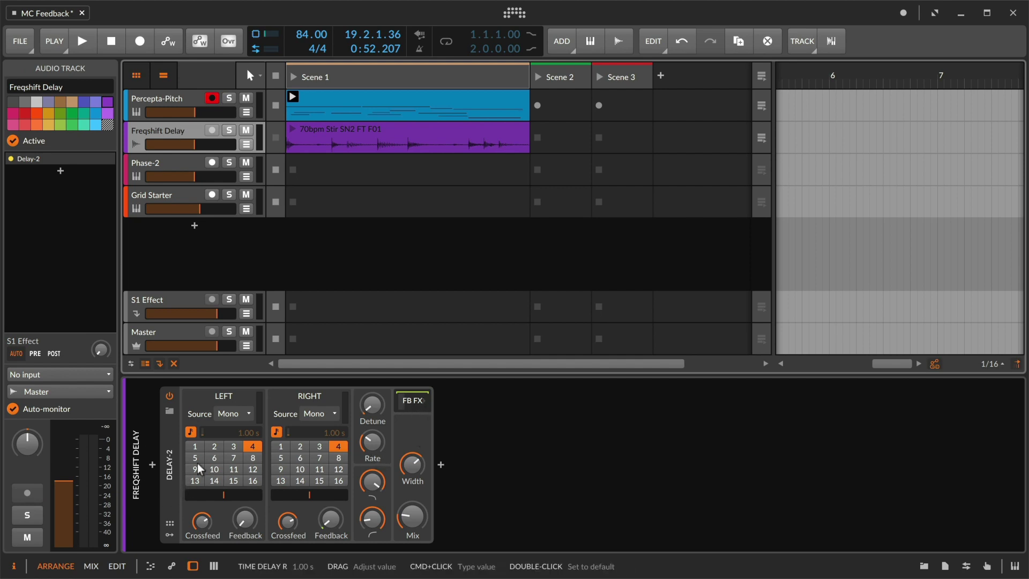
{"action": "left_click", "coordinate": [169, 412]}
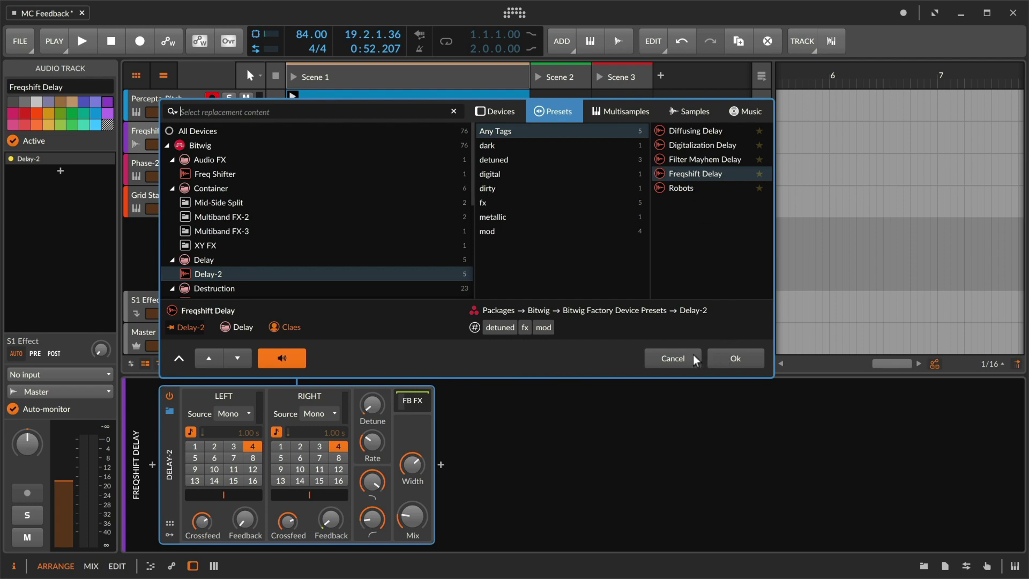
{"action": "left_click", "coordinate": [676, 359]}
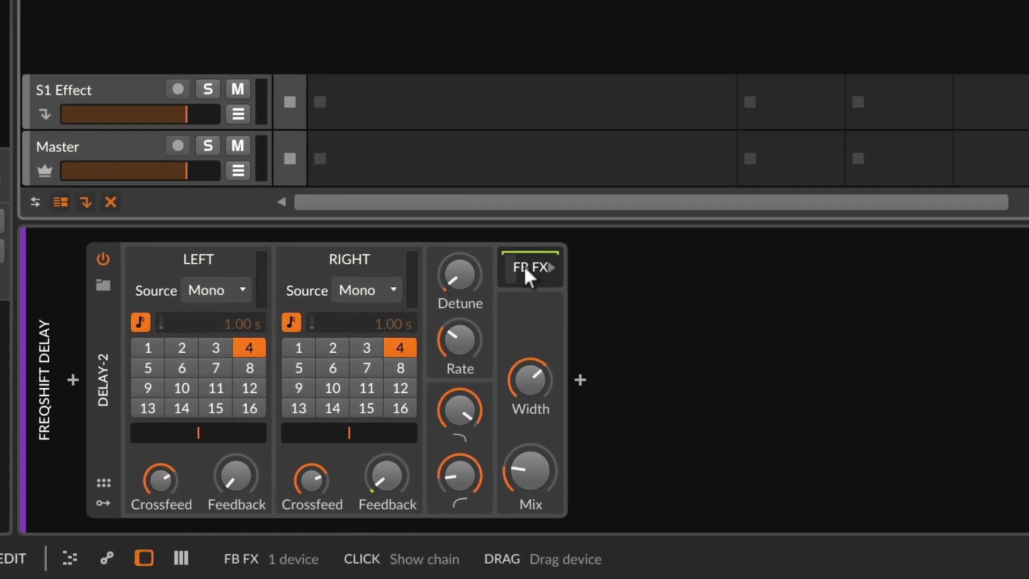
{"action": "left_click", "coordinate": [527, 277]}
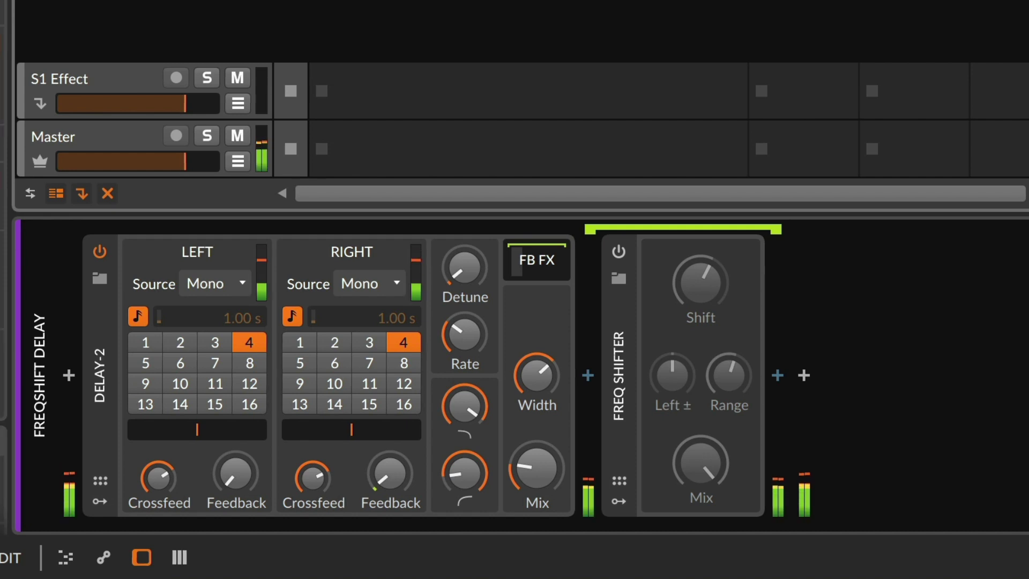
Step: Launch the delay clip and raise Delay-2 feedback to about -4.2 dB left, -3.3 dB right
{"action": "left_click", "coordinate": [322, 92]}
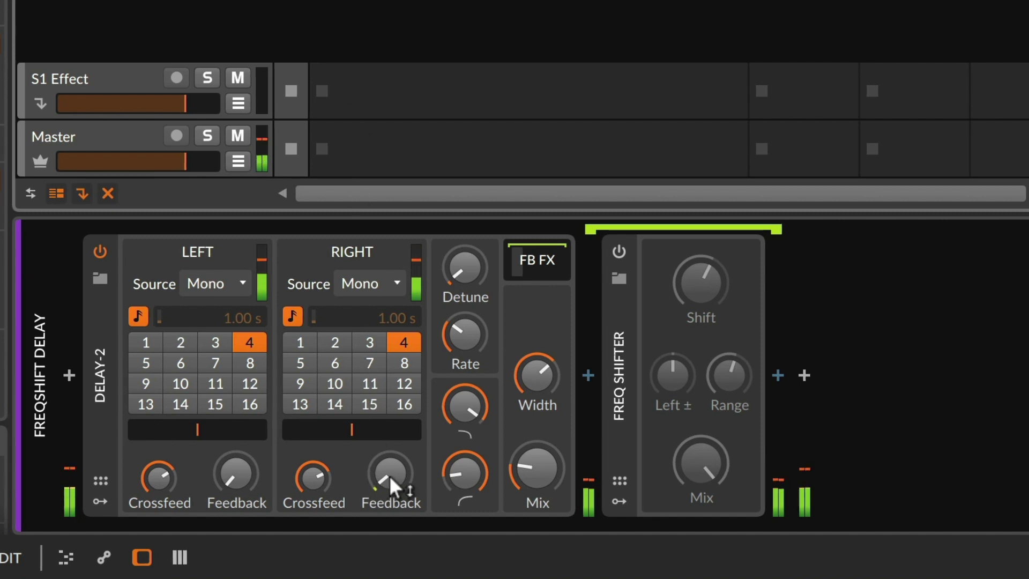
{"action": "left_click_drag", "start_coordinate": [389, 475], "coordinate": [390, 434]}
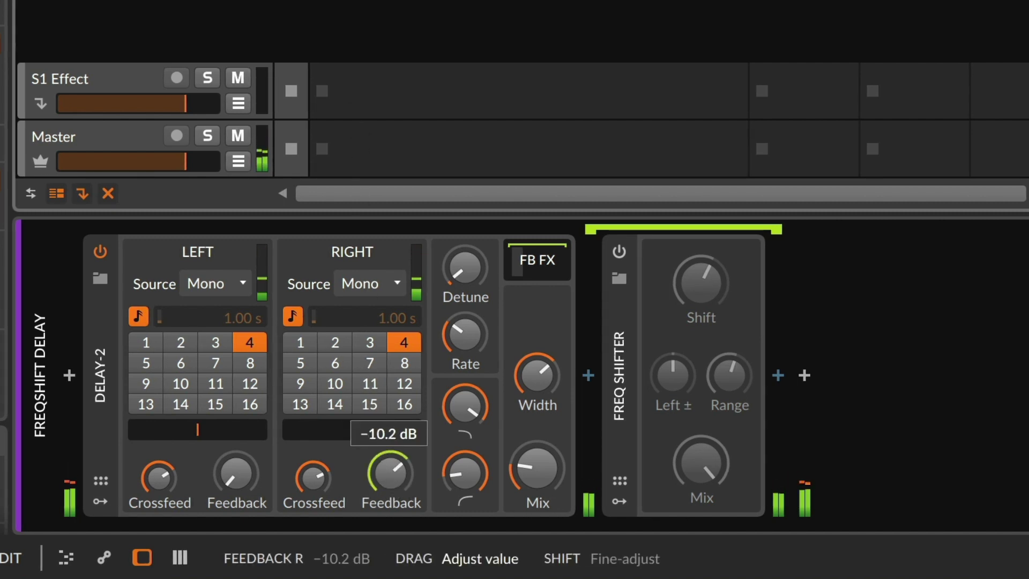
{"action": "left_click_drag", "start_coordinate": [228, 483], "coordinate": [230, 444]}
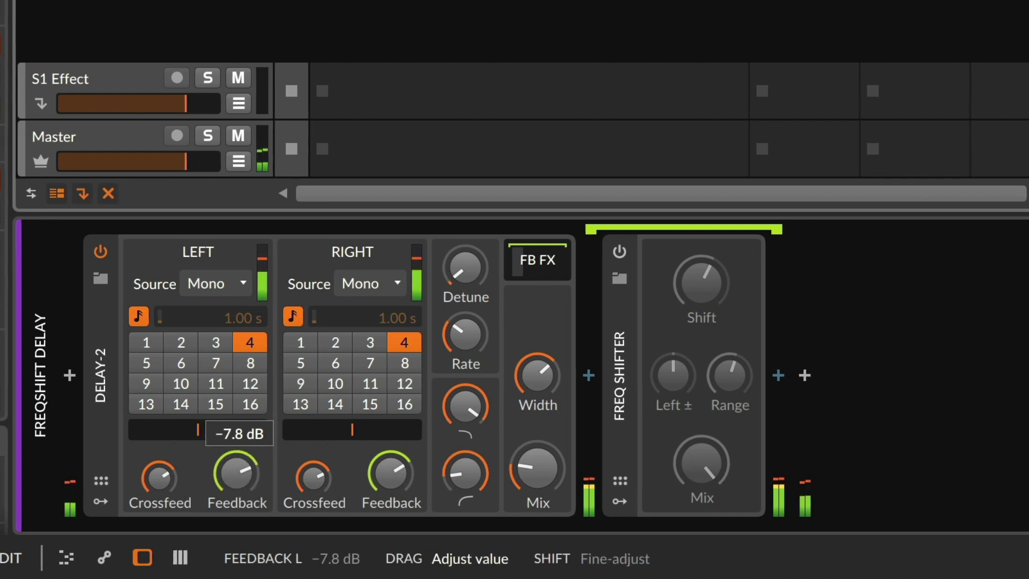
{"action": "left_click_drag", "start_coordinate": [389, 474], "coordinate": [389, 467]}
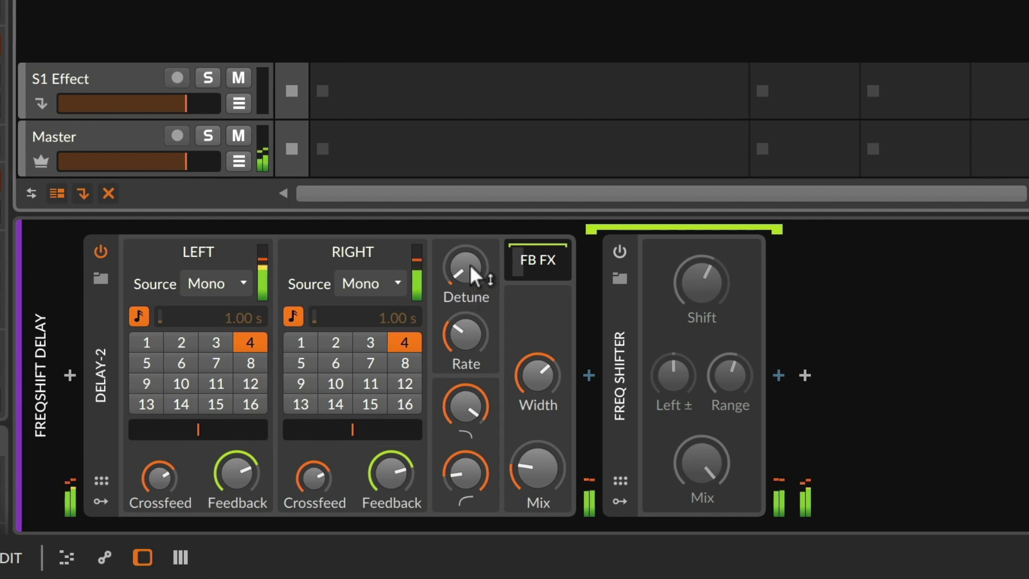
{"action": "left_click_drag", "start_coordinate": [466, 270], "coordinate": [465, 268]}
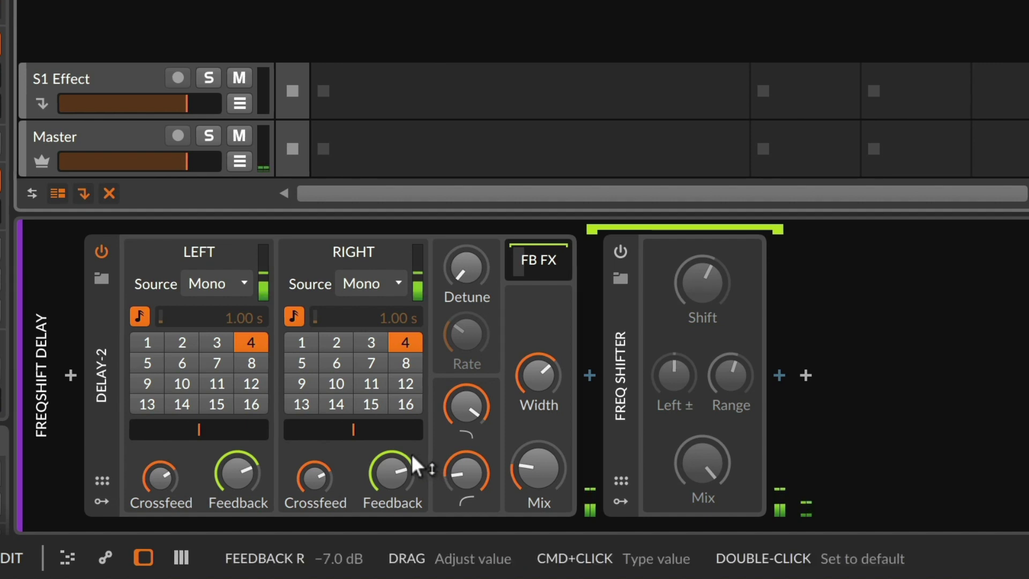
{"action": "left_click_drag", "start_coordinate": [391, 473], "coordinate": [390, 451]}
{"action": "left_click_drag", "start_coordinate": [231, 474], "coordinate": [230, 464]}
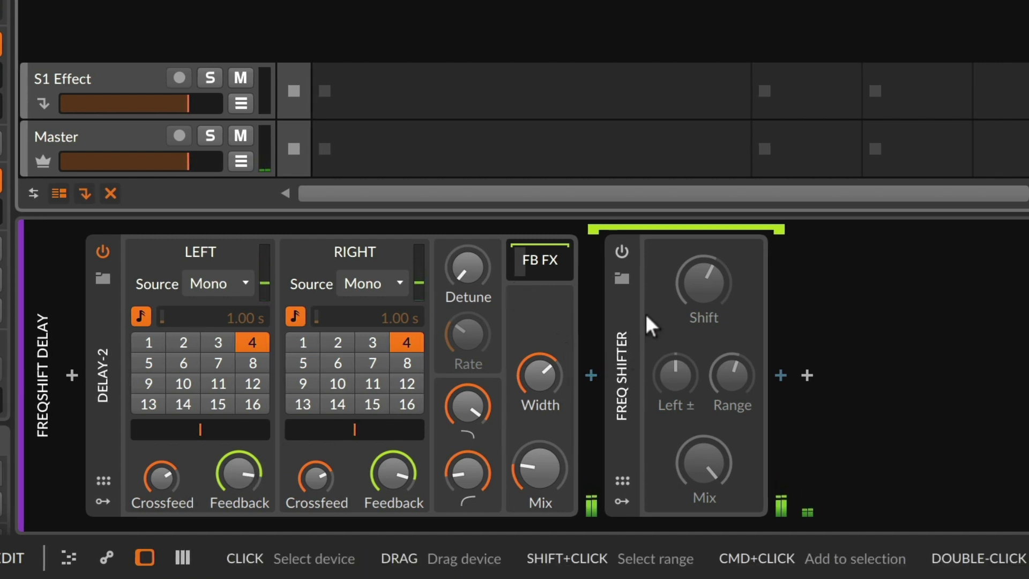
Step: Enable the feedback Freq Shifter at 41.8% shift and lower both feedback levels
{"action": "left_click", "coordinate": [623, 251]}
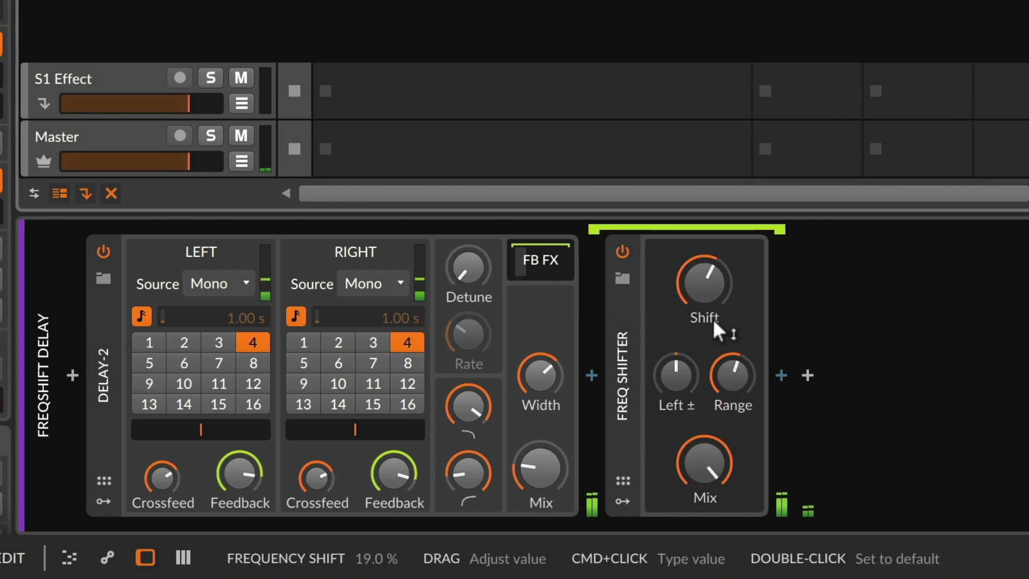
{"action": "mouse_move", "coordinate": [713, 319]}
{"action": "left_mouse_down"}
{"action": "mouse_move", "coordinate": [713, 298]}
{"action": "mouse_move", "coordinate": [694, 287]}
{"action": "left_mouse_up"}
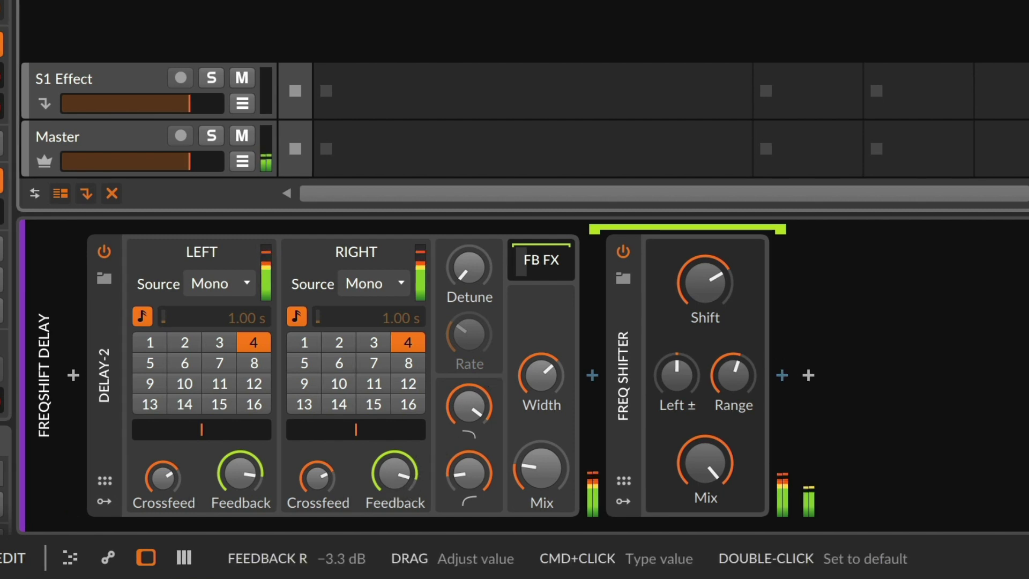
{"action": "left_click_drag", "start_coordinate": [395, 475], "coordinate": [395, 483]}
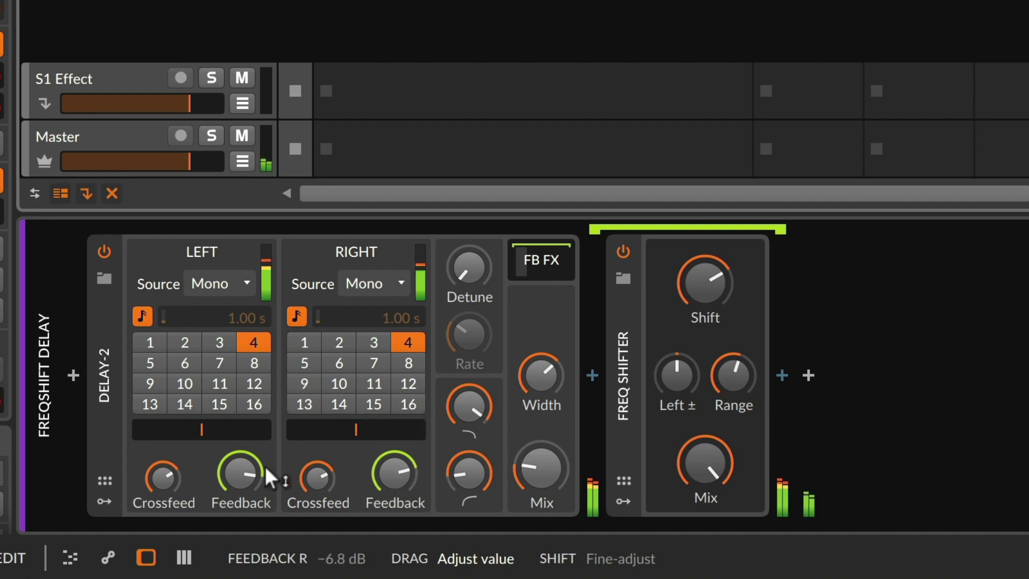
{"action": "mouse_move", "coordinate": [240, 474]}
{"action": "left_mouse_down"}
{"action": "mouse_move", "coordinate": [241, 487]}
{"action": "mouse_move", "coordinate": [240, 466]}
{"action": "left_mouse_up"}
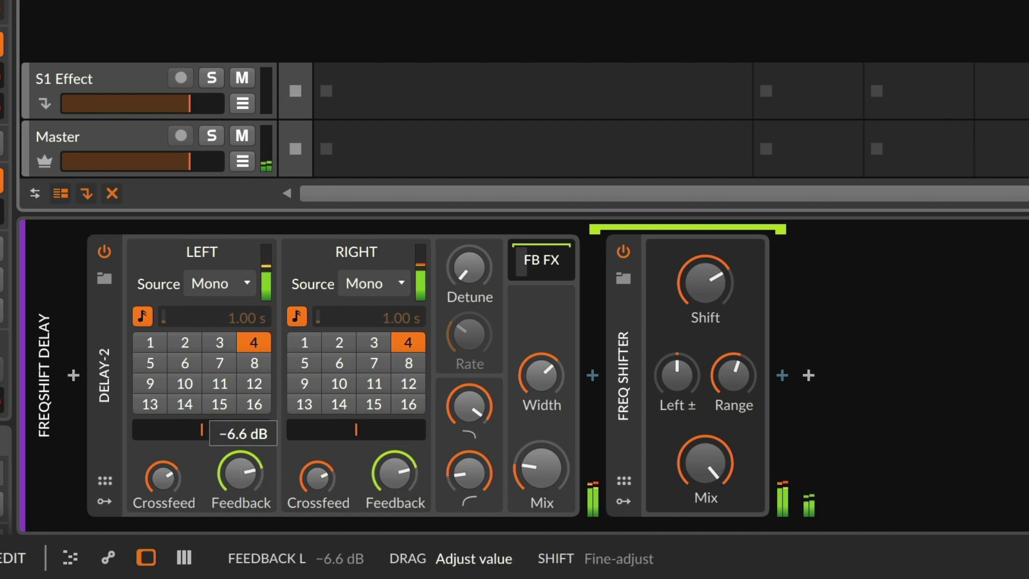
Step: Set the left delay to 2 beats and the right to 3, and offset the left shift
{"action": "left_click", "coordinate": [374, 343]}
{"action": "left_click", "coordinate": [184, 344]}
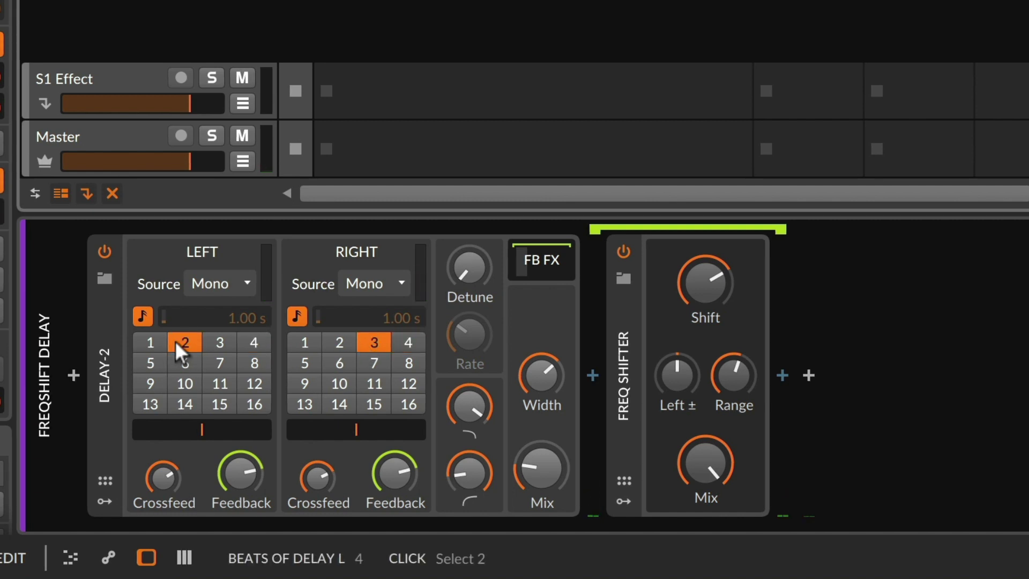
{"action": "left_click_drag", "start_coordinate": [677, 379], "coordinate": [677, 412]}
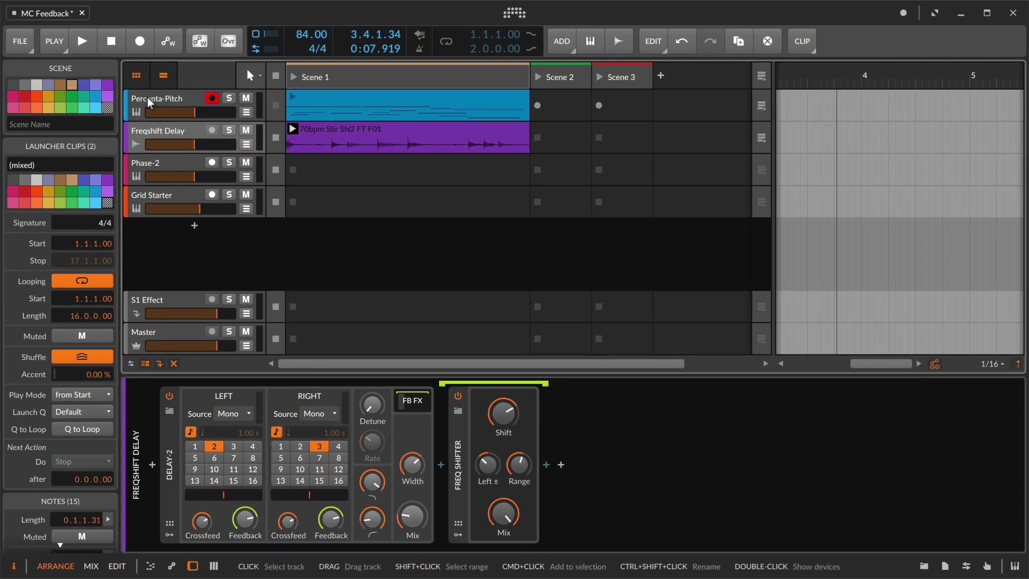
Step: Select Percepta-Pitch and expand the FX Grid's Post FX and the Reverb's Tank FX chains
{"action": "left_click", "coordinate": [148, 99]}
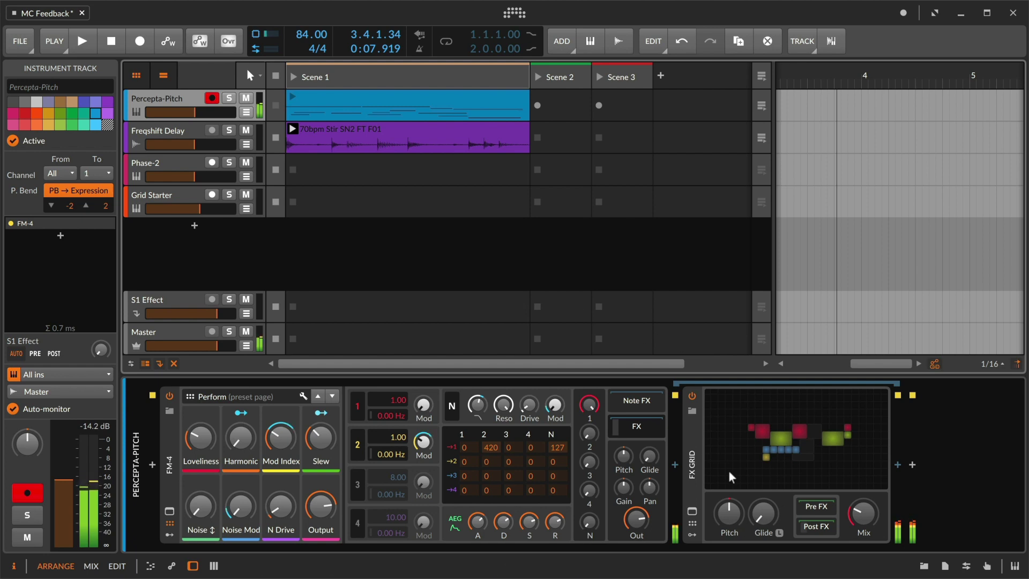
{"action": "left_click", "coordinate": [818, 527]}
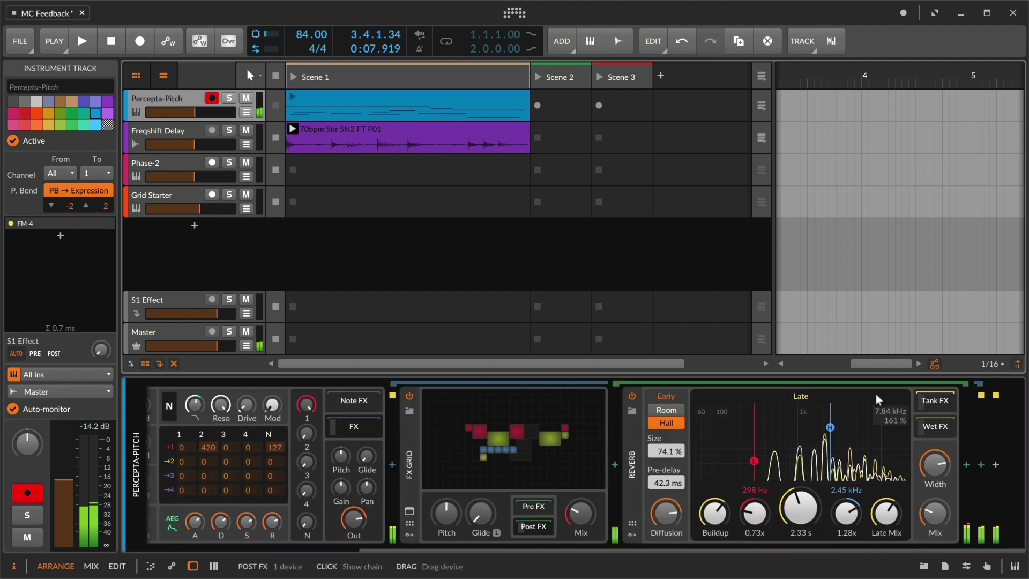
{"action": "left_click", "coordinate": [935, 401]}
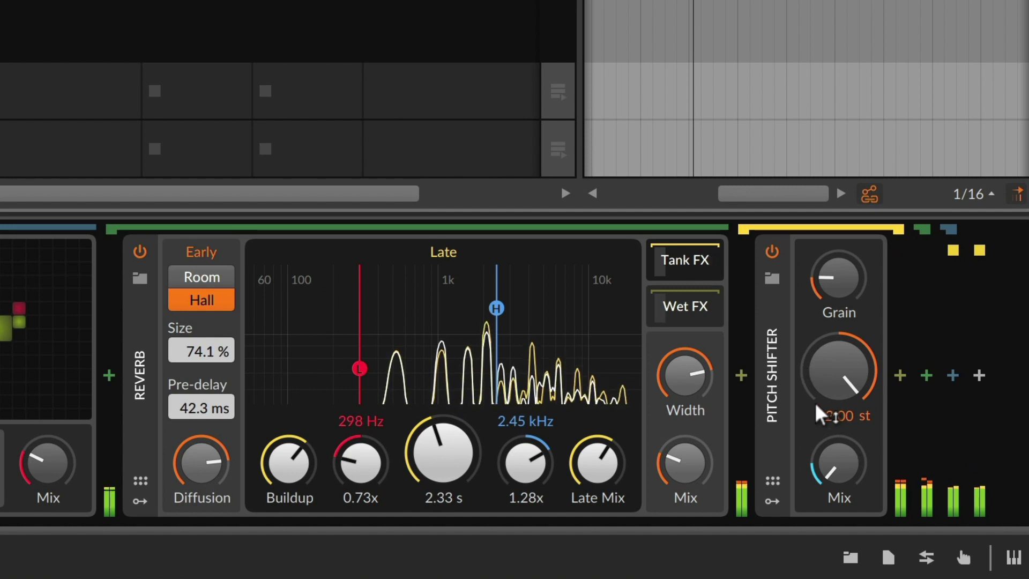
Step: Set the Pitch Shifter to -12 semitones with its Mix at 100% wet
{"action": "left_click_drag", "start_coordinate": [836, 479], "coordinate": [837, 420]}
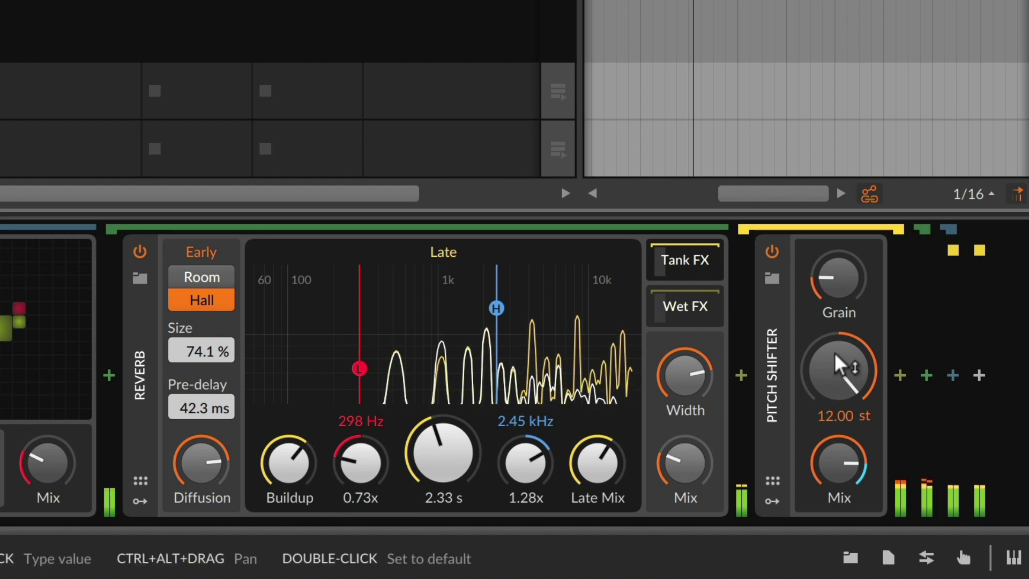
{"action": "left_click_drag", "start_coordinate": [839, 372], "coordinate": [839, 374]}
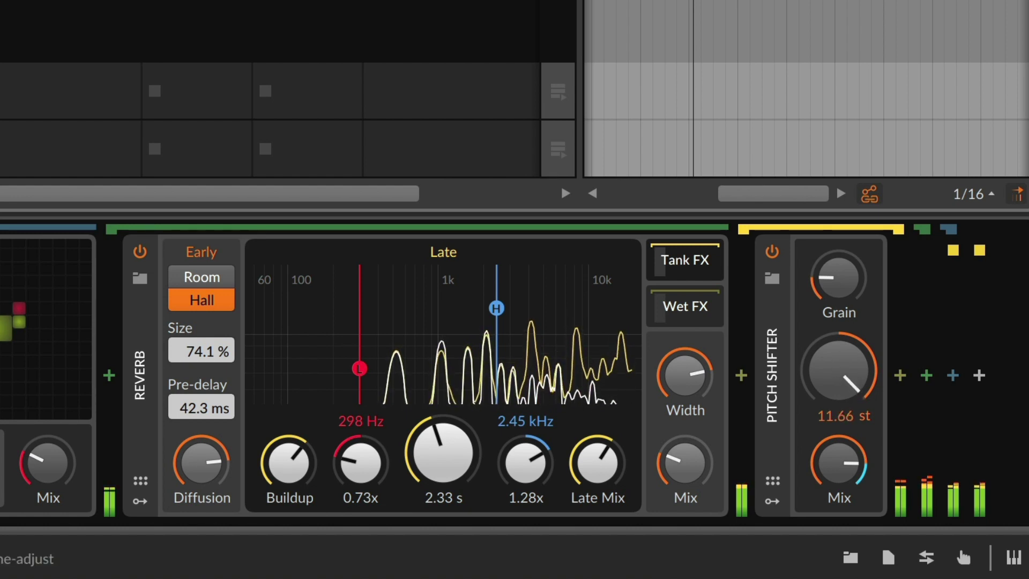
{"action": "left_click_drag", "start_coordinate": [838, 375], "coordinate": [839, 386]}
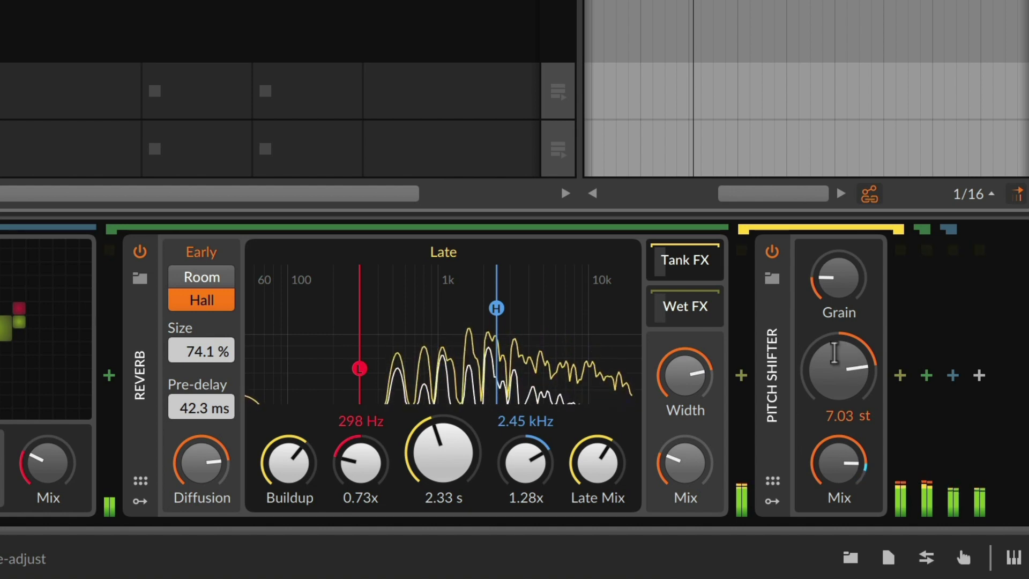
{"action": "left_click", "coordinate": [840, 366]}
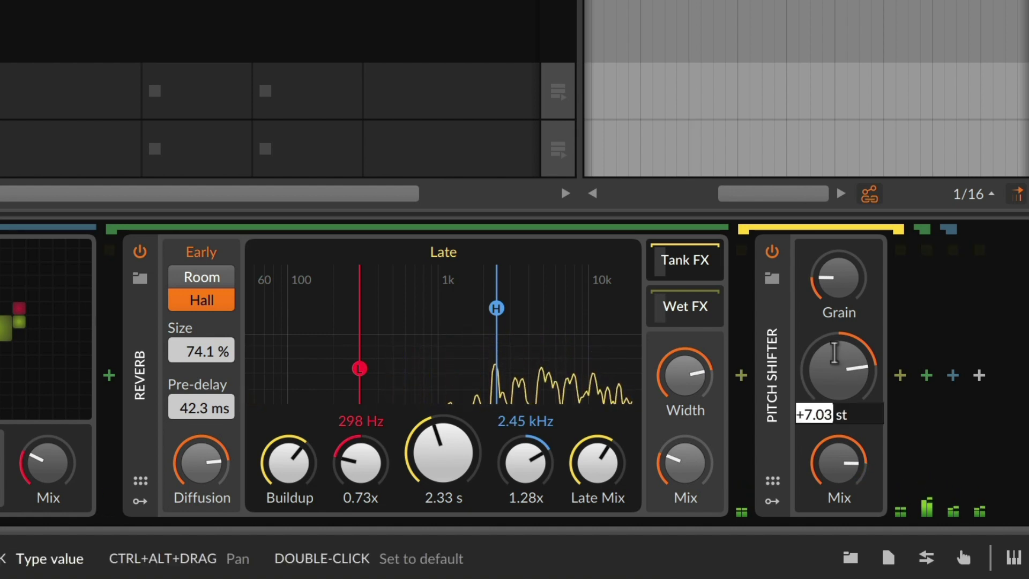
{"action": "type", "text": "-12"}
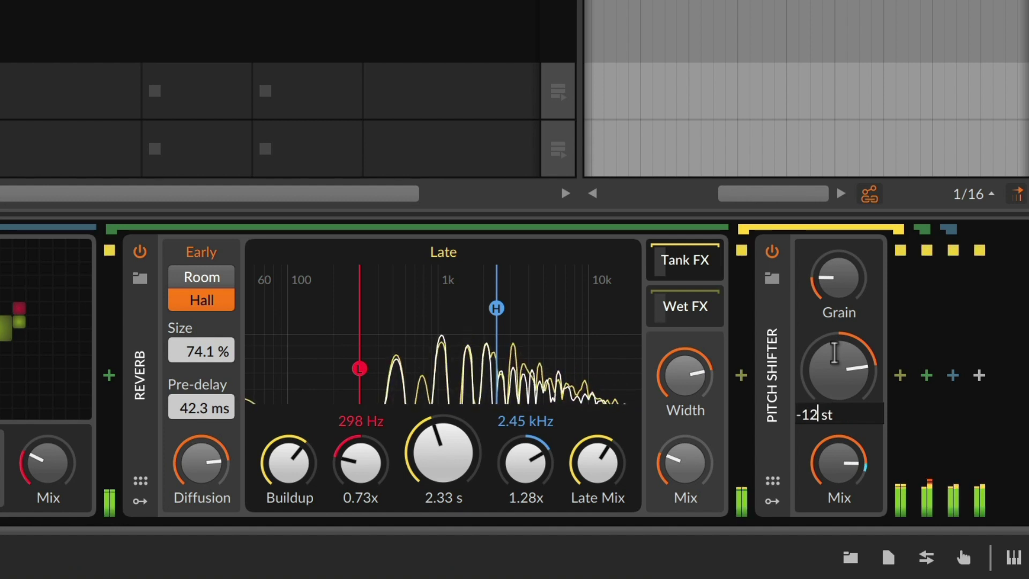
{"action": "key", "text": "Return"}
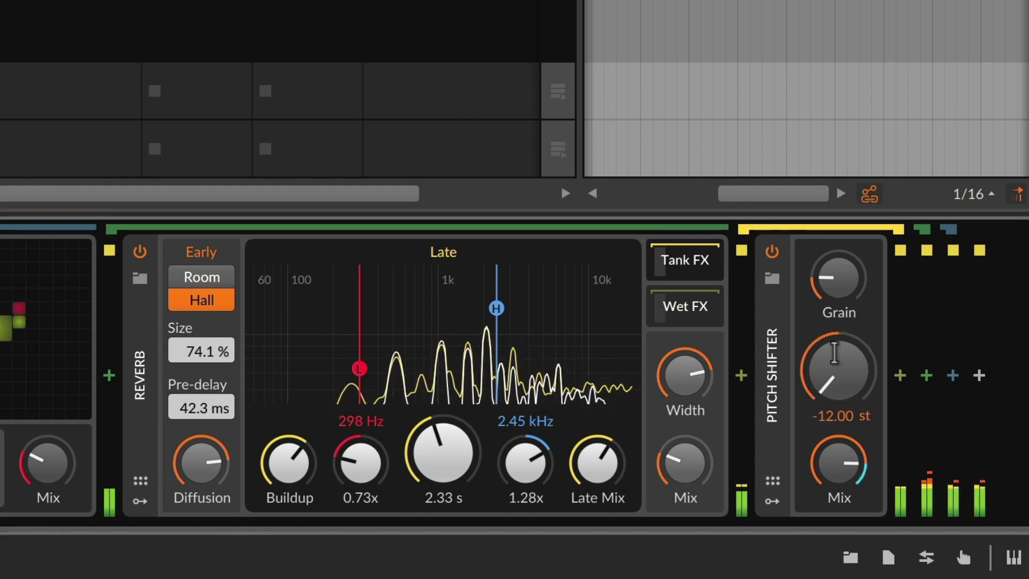
{"action": "left_click_drag", "start_coordinate": [840, 465], "coordinate": [840, 450]}
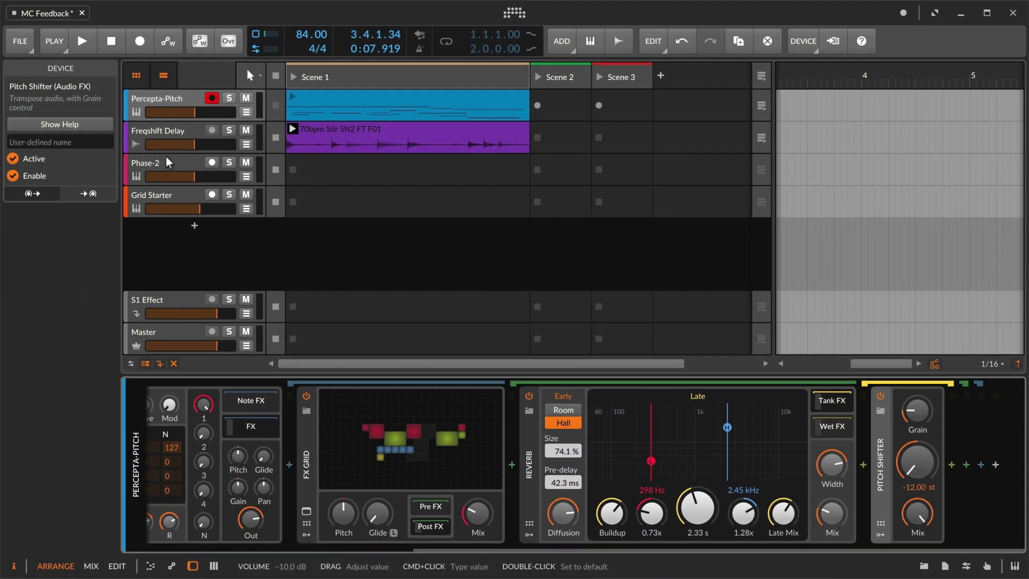
Step: Open Phase-2's large oscilloscope view, raise Out, and lower the M operator's volume
{"action": "left_click", "coordinate": [167, 161]}
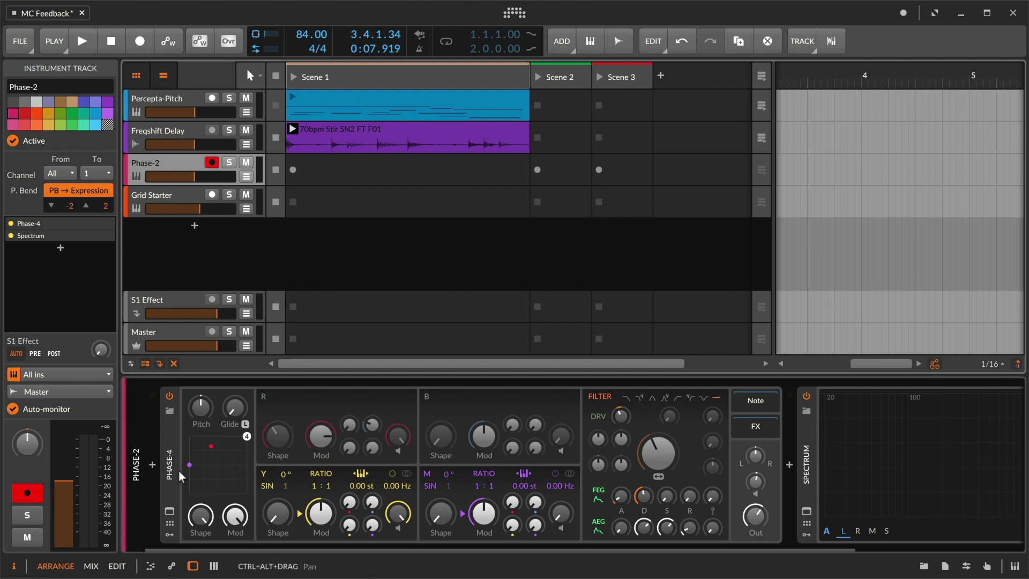
{"action": "left_click", "coordinate": [170, 514]}
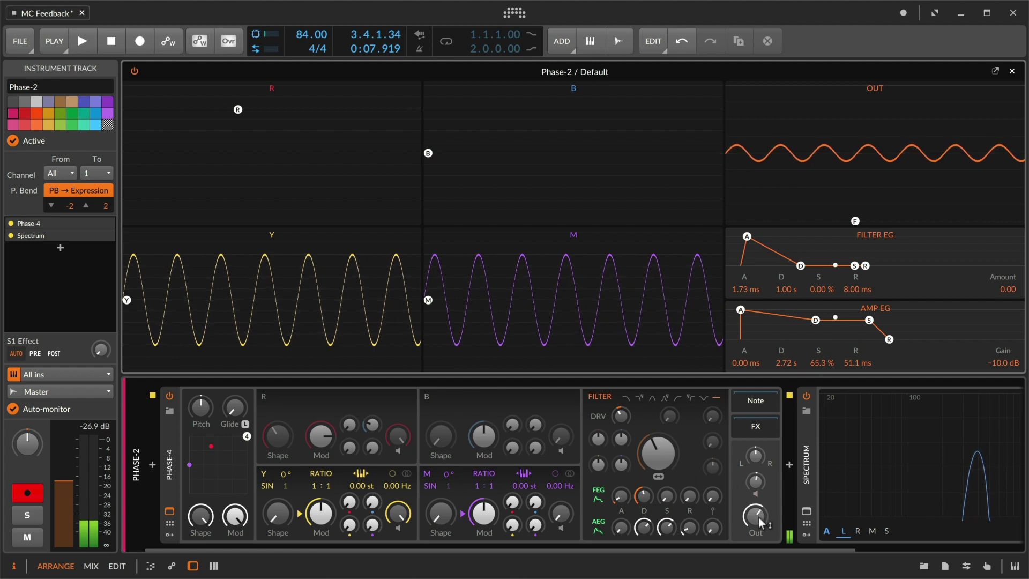
{"action": "left_click_drag", "start_coordinate": [756, 519], "coordinate": [756, 510]}
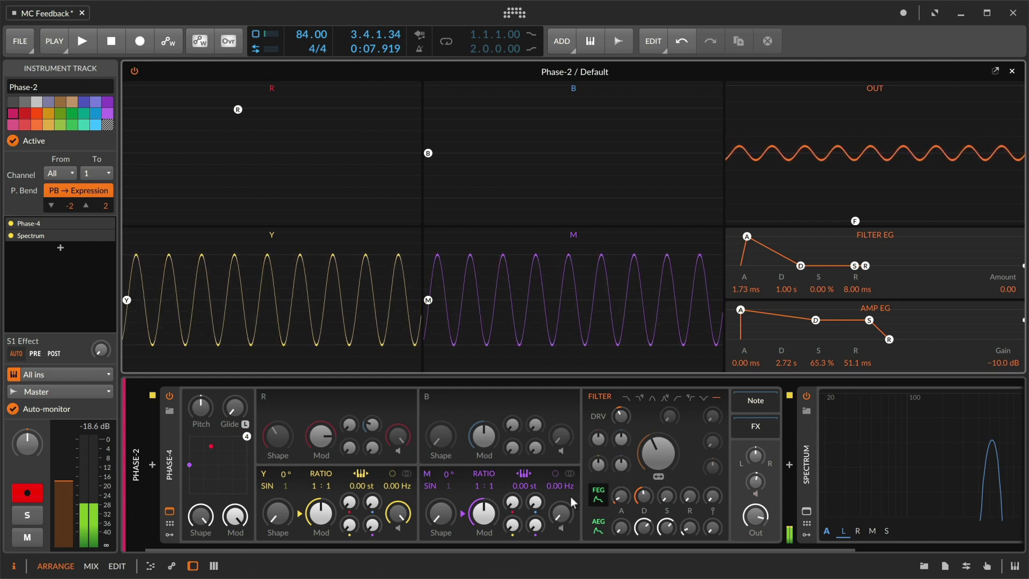
{"action": "mouse_move", "coordinate": [560, 514]}
{"action": "left_click_drag", "start_coordinate": [560, 512], "coordinate": [561, 527]}
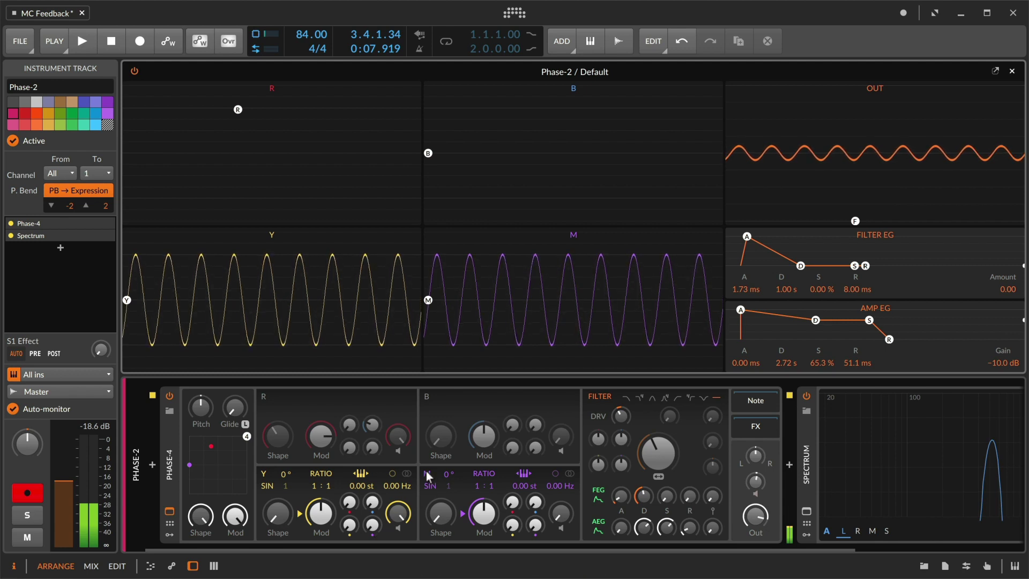
Step: Dial the M-to-Y phase modulation to about 35% with the Inspector hidden
{"action": "left_click_drag", "start_coordinate": [373, 527], "coordinate": [373, 524]}
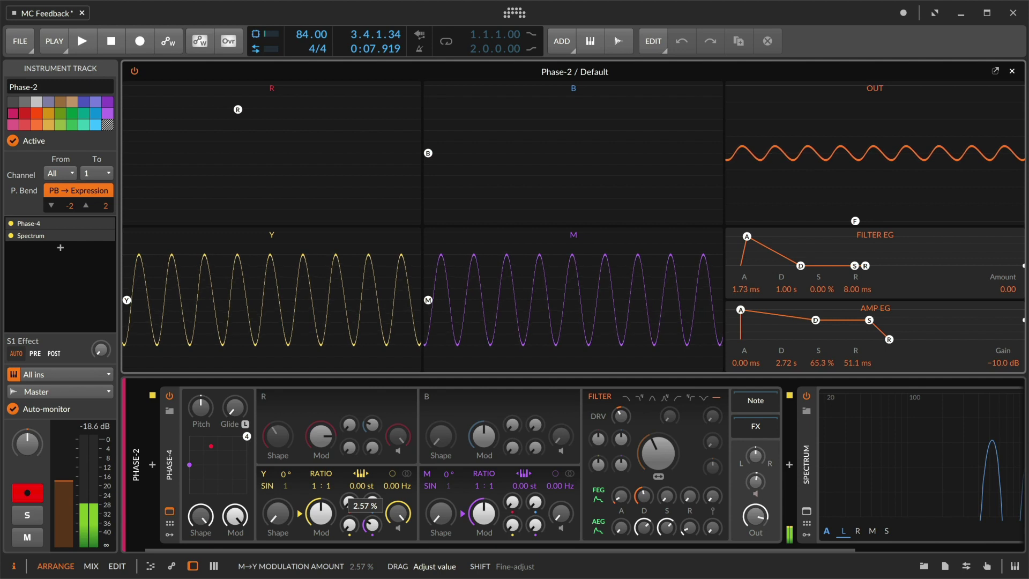
{"action": "left_click_drag", "start_coordinate": [372, 525], "coordinate": [372, 521]}
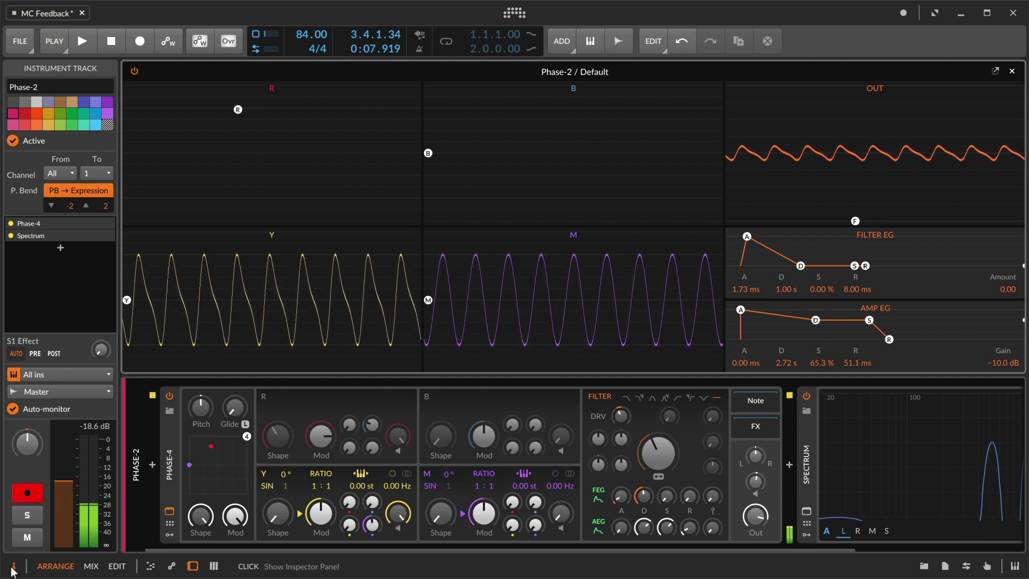
{"action": "key", "text": "i"}
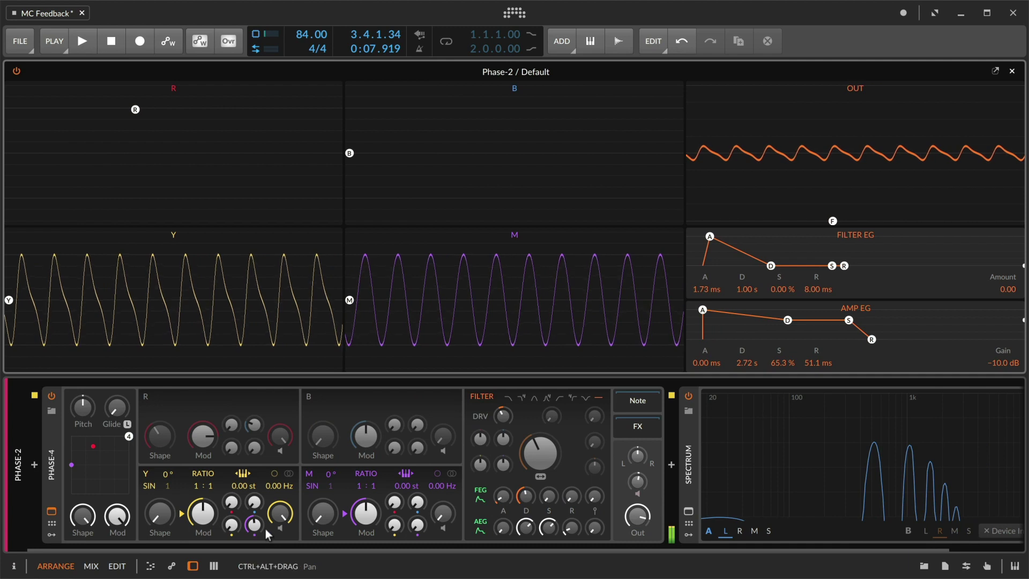
{"action": "left_click_drag", "start_coordinate": [233, 524], "coordinate": [233, 515]}
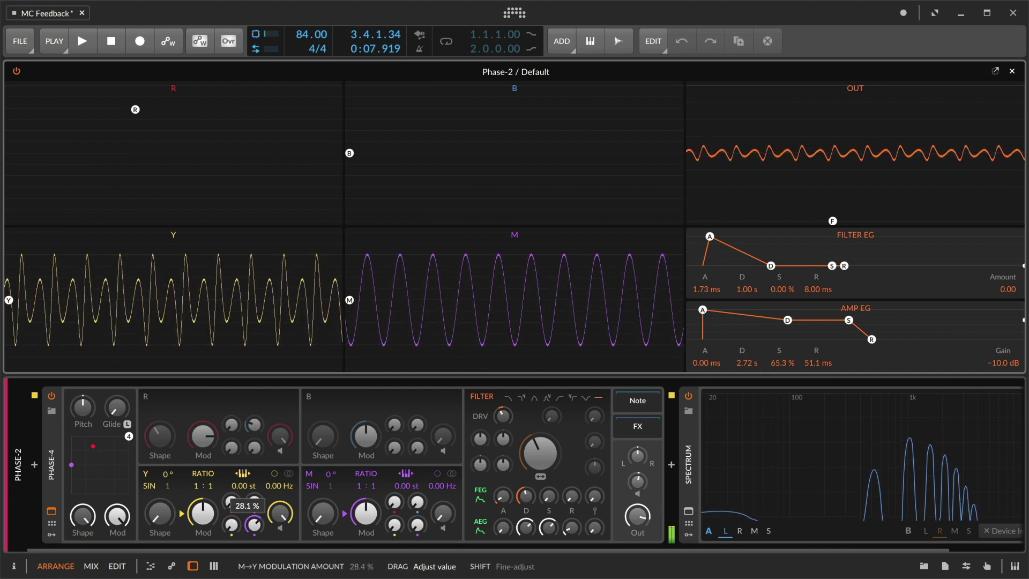
{"action": "left_click_drag", "start_coordinate": [234, 522], "coordinate": [233, 511]}
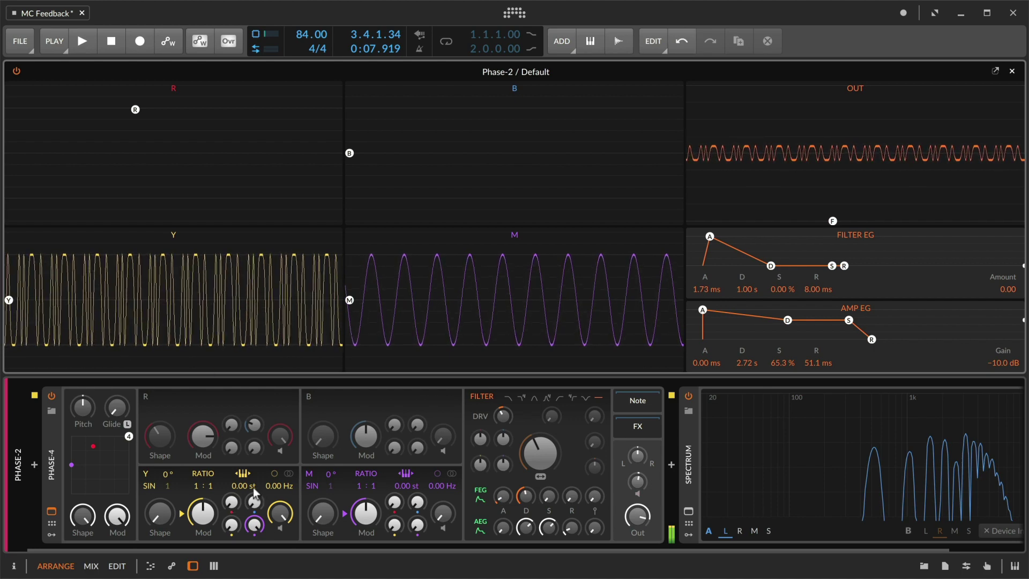
{"action": "left_click_drag", "start_coordinate": [255, 524], "coordinate": [257, 539]}
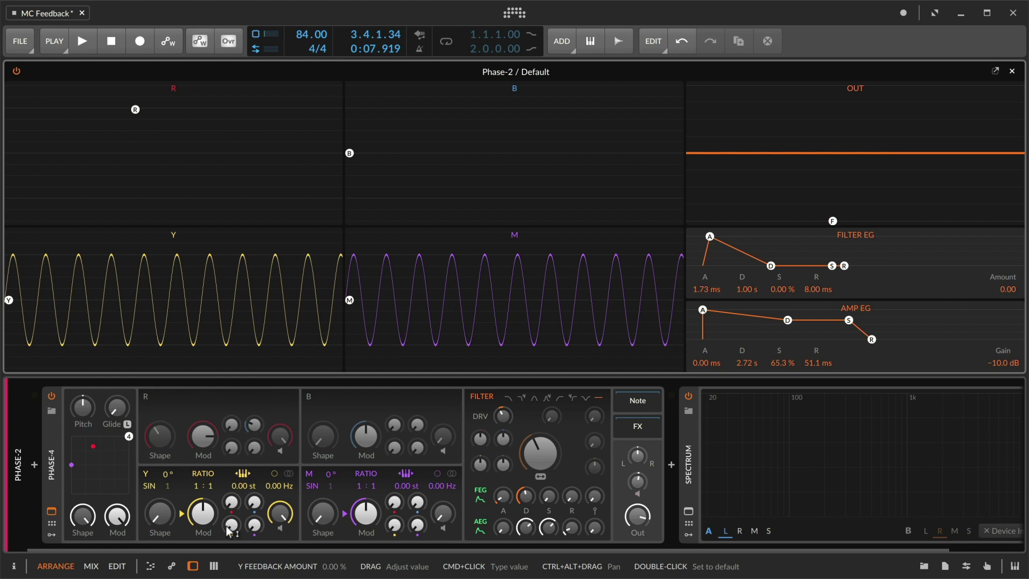
Step: Sweep operator Y's feedback up to about 51%, then settle it at 35%
{"action": "left_click_drag", "start_coordinate": [201, 514], "coordinate": [202, 515]}
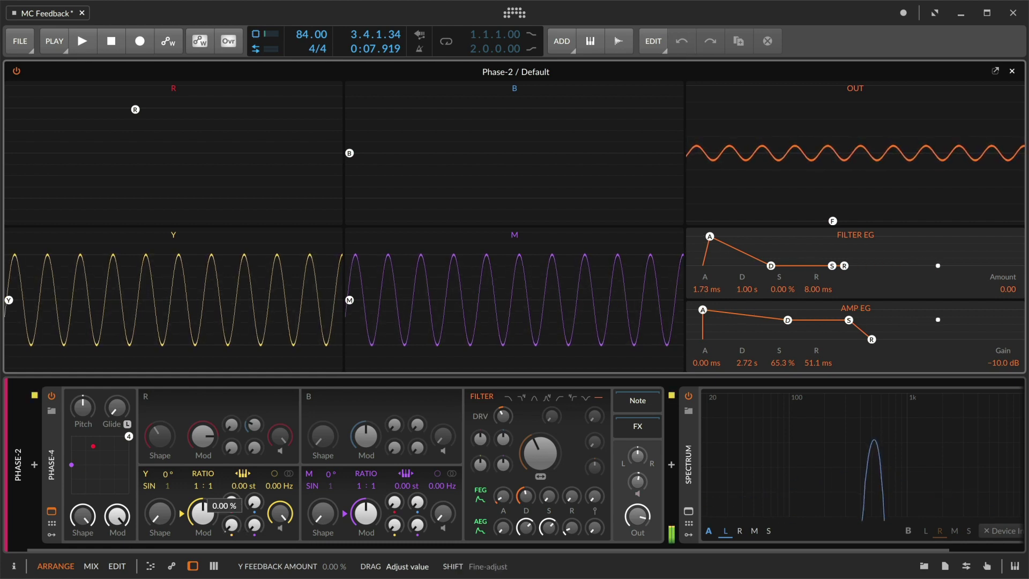
{"action": "left_click_drag", "start_coordinate": [202, 515], "coordinate": [202, 514]}
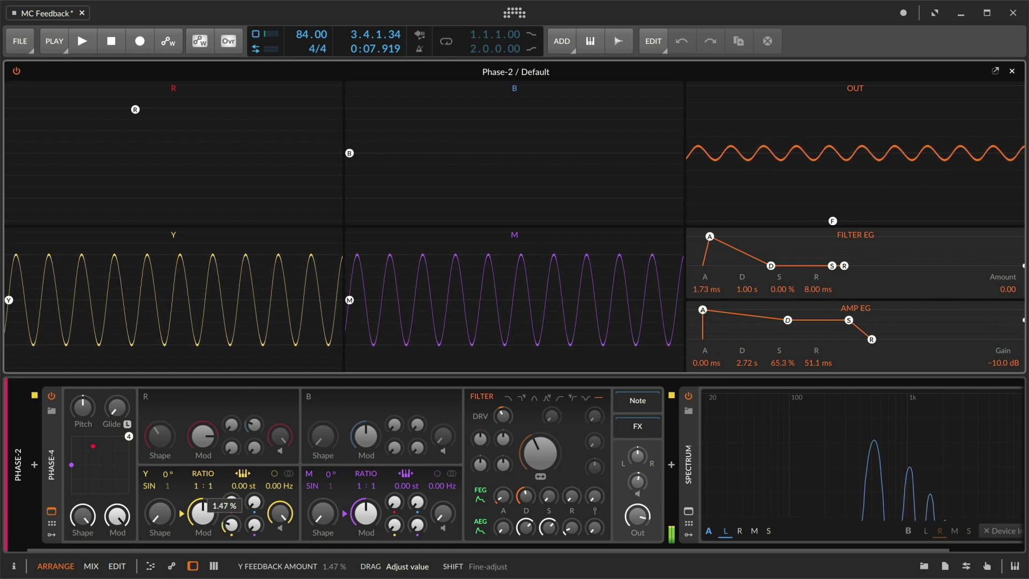
{"action": "left_click_drag", "start_coordinate": [204, 508], "coordinate": [204, 510]}
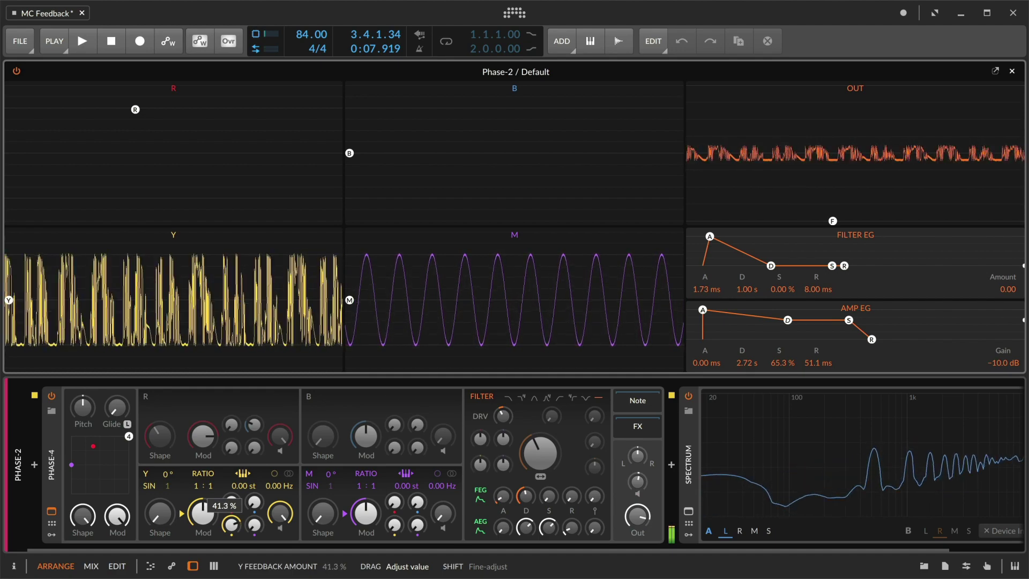
{"action": "left_click_drag", "start_coordinate": [202, 513], "coordinate": [202, 505]}
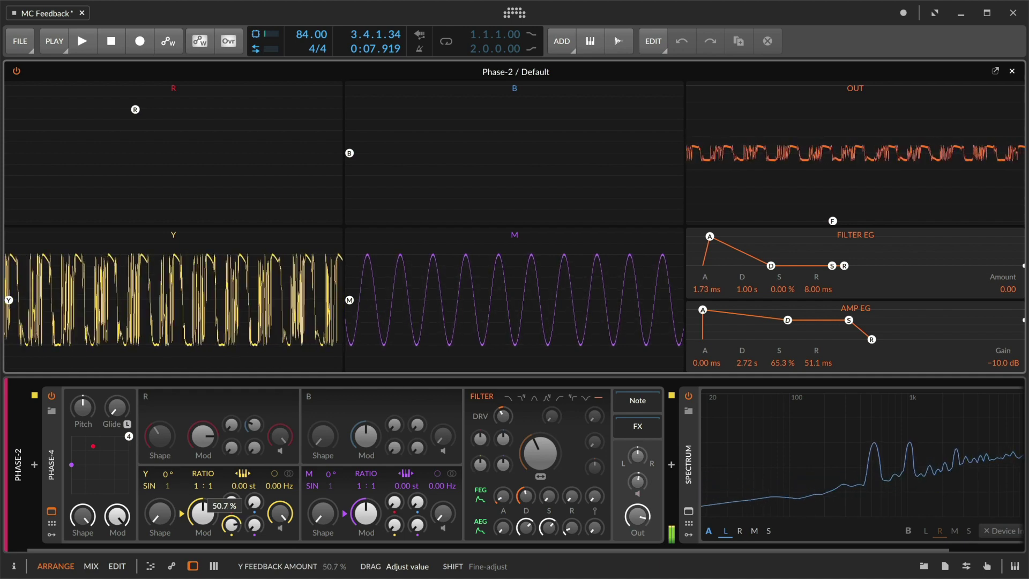
{"action": "left_click_drag", "start_coordinate": [202, 507], "coordinate": [202, 539]}
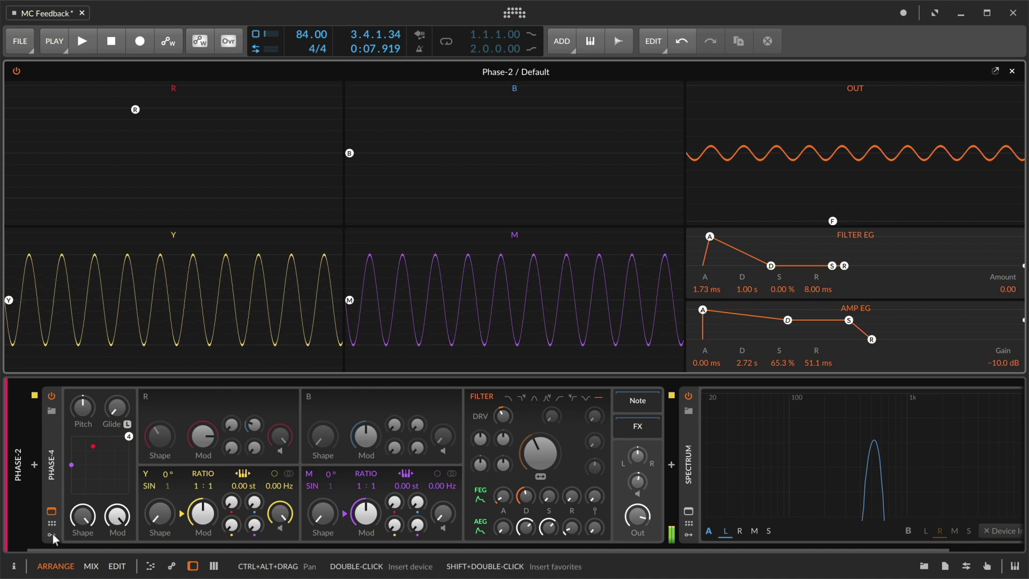
Step: Insert an Expressions modulator into Phase-2
{"action": "left_click", "coordinate": [54, 533]}
{"action": "left_click", "coordinate": [72, 412]}
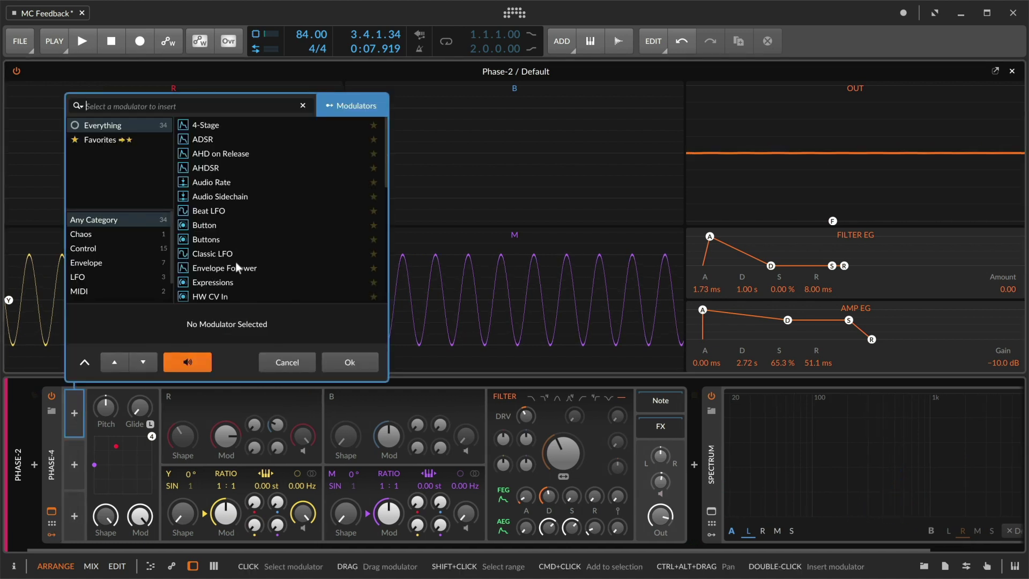
{"action": "left_click", "coordinate": [212, 282]}
{"action": "left_click", "coordinate": [351, 362]}
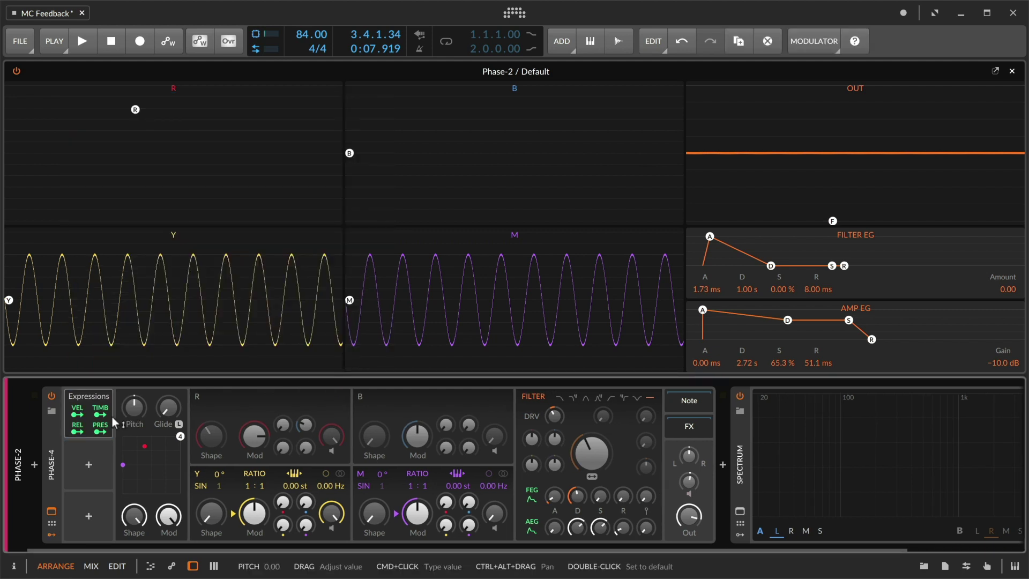
Step: Map velocity to Y Feedback Amount with a +0.75 modulation depth
{"action": "left_click", "coordinate": [77, 415]}
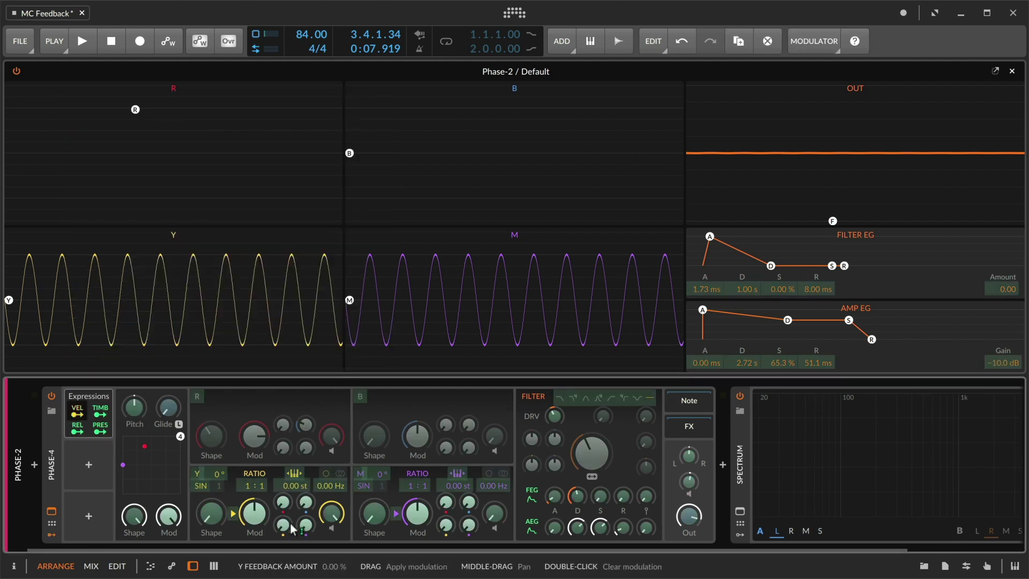
{"action": "left_click_drag", "start_coordinate": [283, 527], "coordinate": [284, 483]}
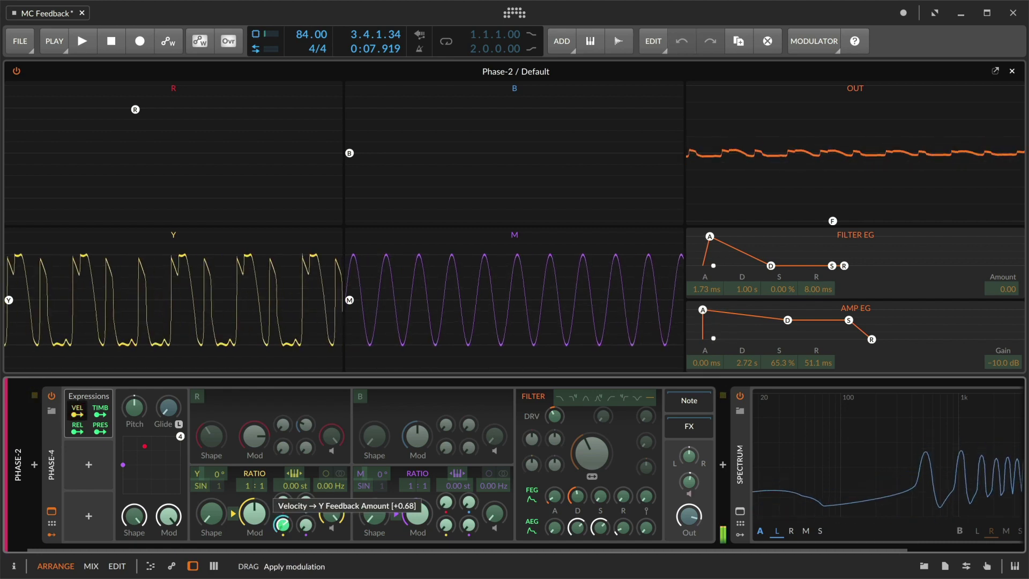
{"action": "left_click_drag", "start_coordinate": [283, 527], "coordinate": [283, 522]}
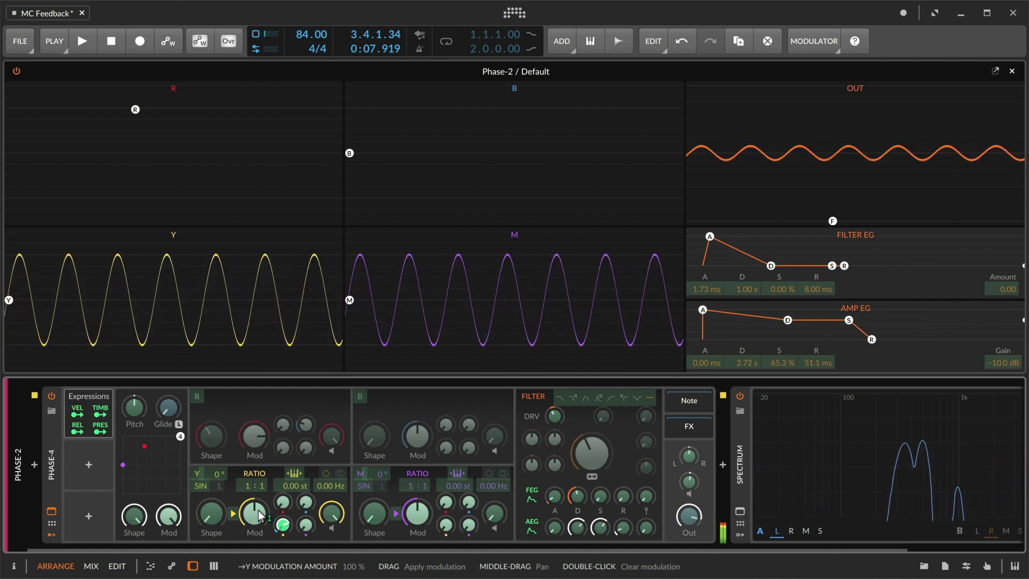
Step: Insert a Classic LFO and set its beat-synced rate to 2/1
{"action": "left_click", "coordinate": [89, 462]}
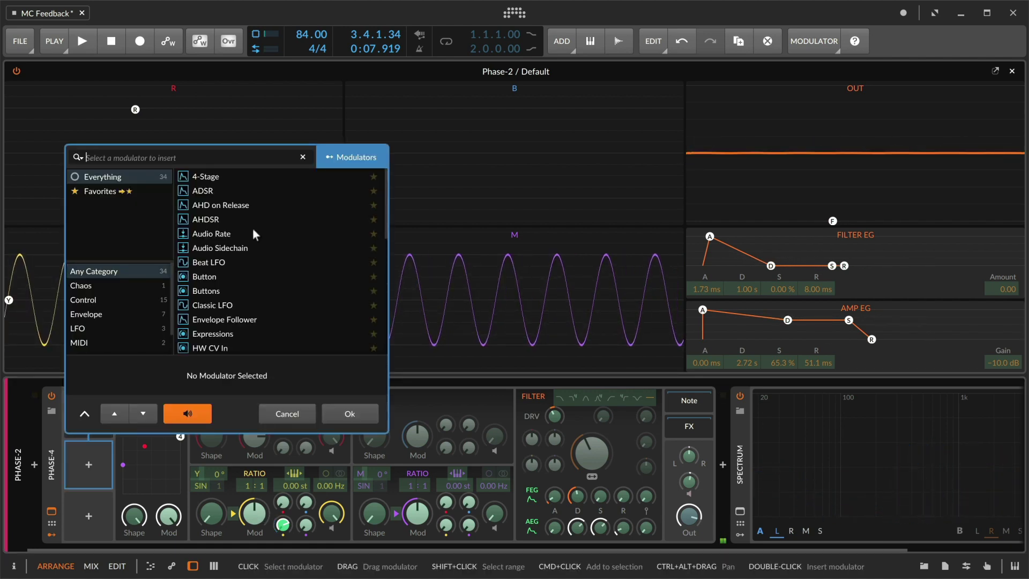
{"action": "left_click", "coordinate": [239, 304]}
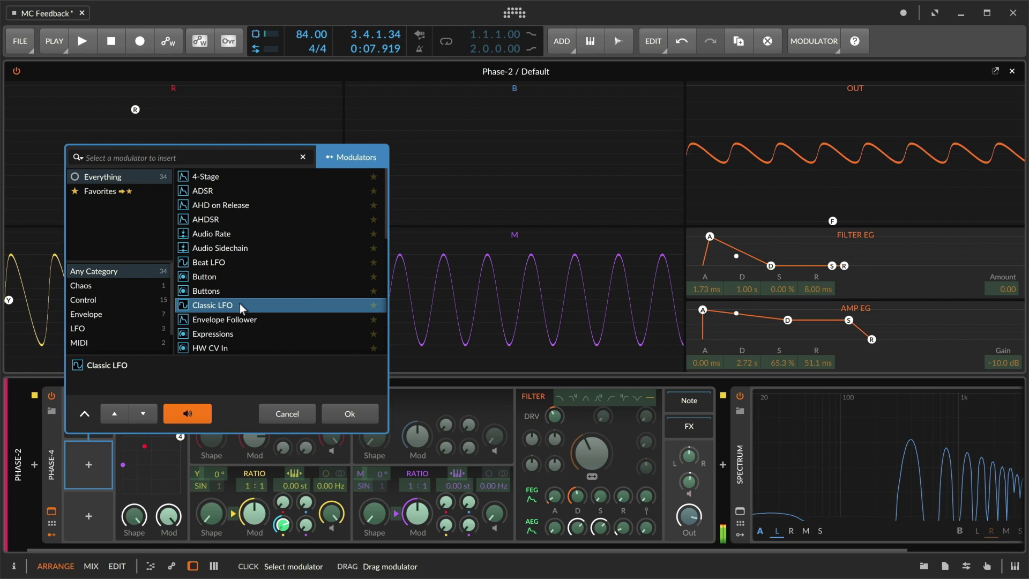
{"action": "left_click", "coordinate": [346, 414]}
{"action": "left_click", "coordinate": [89, 462]}
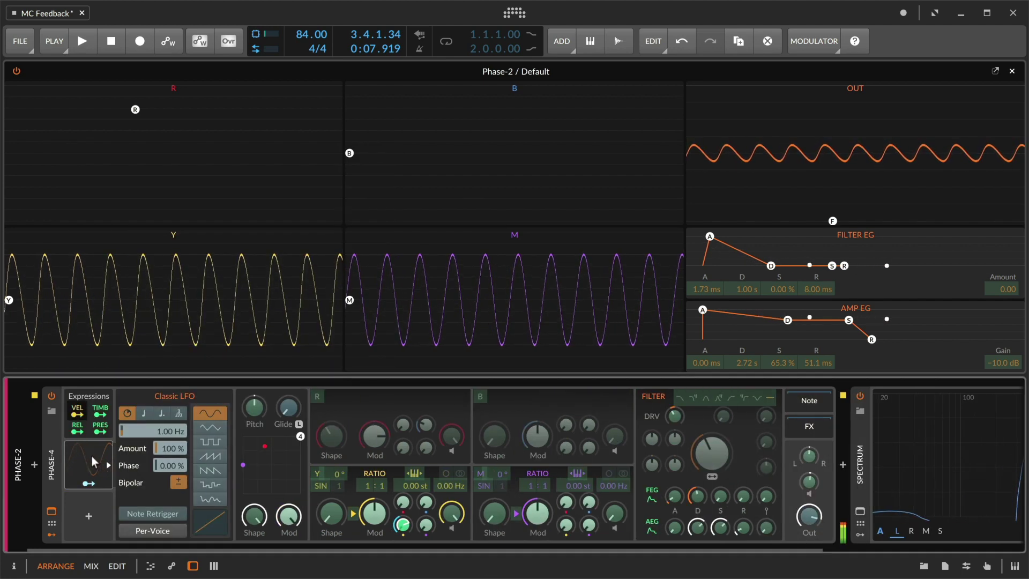
{"action": "left_click", "coordinate": [115, 432]}
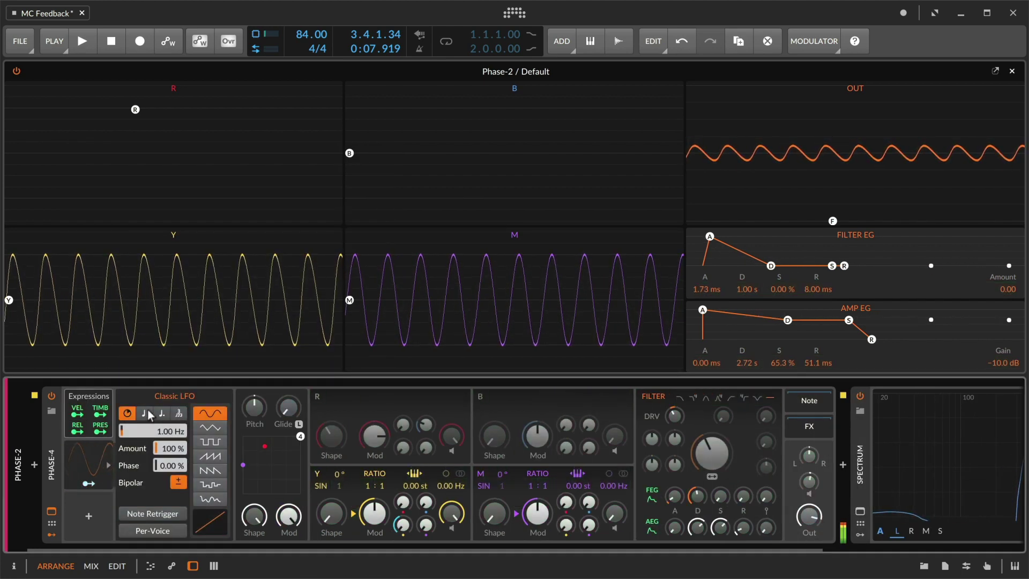
{"action": "left_click", "coordinate": [144, 414]}
{"action": "left_click", "coordinate": [169, 432]}
{"action": "left_click", "coordinate": [149, 500]}
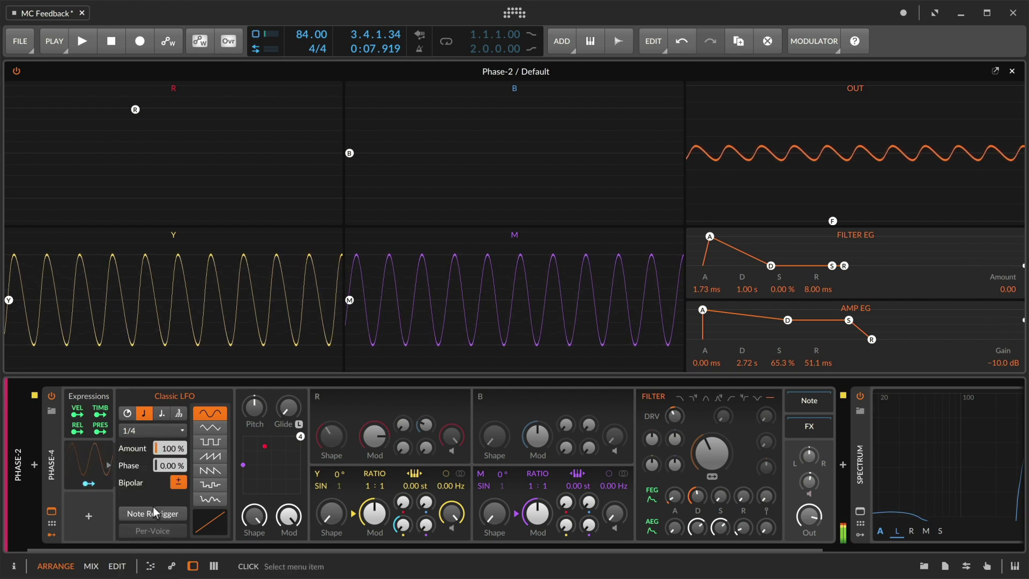
Step: Map the LFO to Y Feedback Amount and raise Y's Shape to 38.5%
{"action": "left_click", "coordinate": [89, 484]}
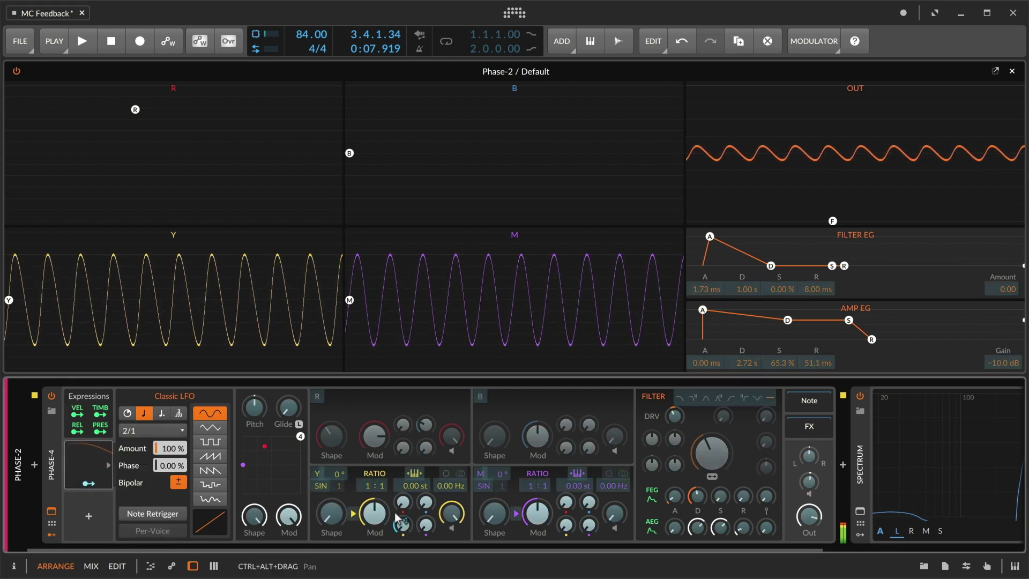
{"action": "left_click_drag", "start_coordinate": [402, 527], "coordinate": [402, 522]}
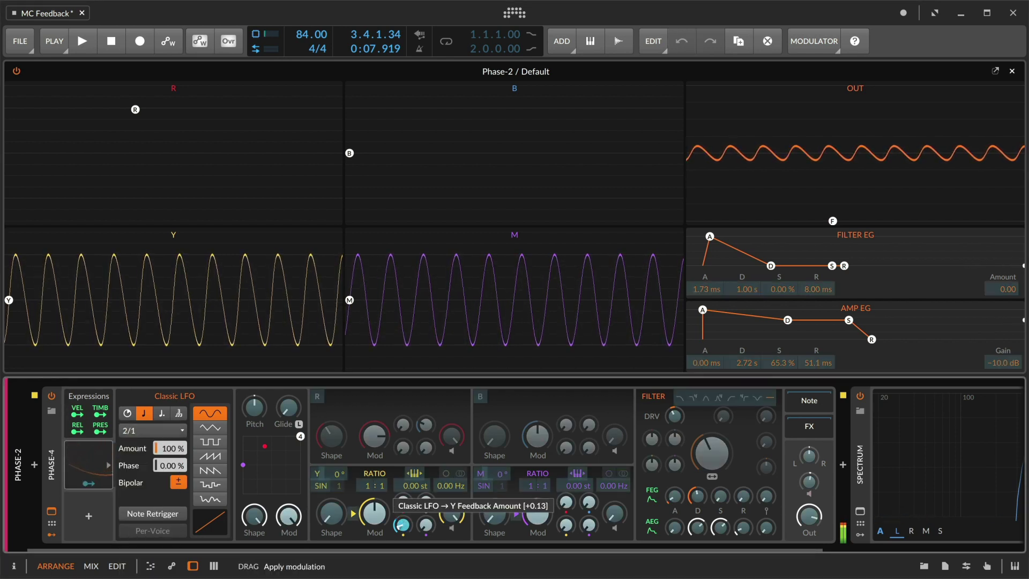
{"action": "left_click", "coordinate": [87, 486]}
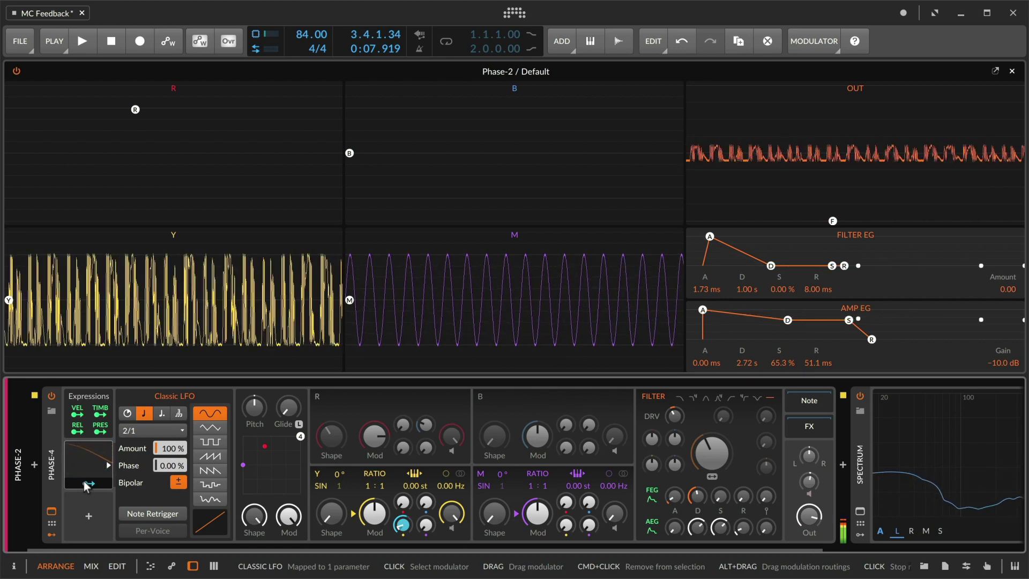
{"action": "left_click_drag", "start_coordinate": [331, 516], "coordinate": [332, 494]}
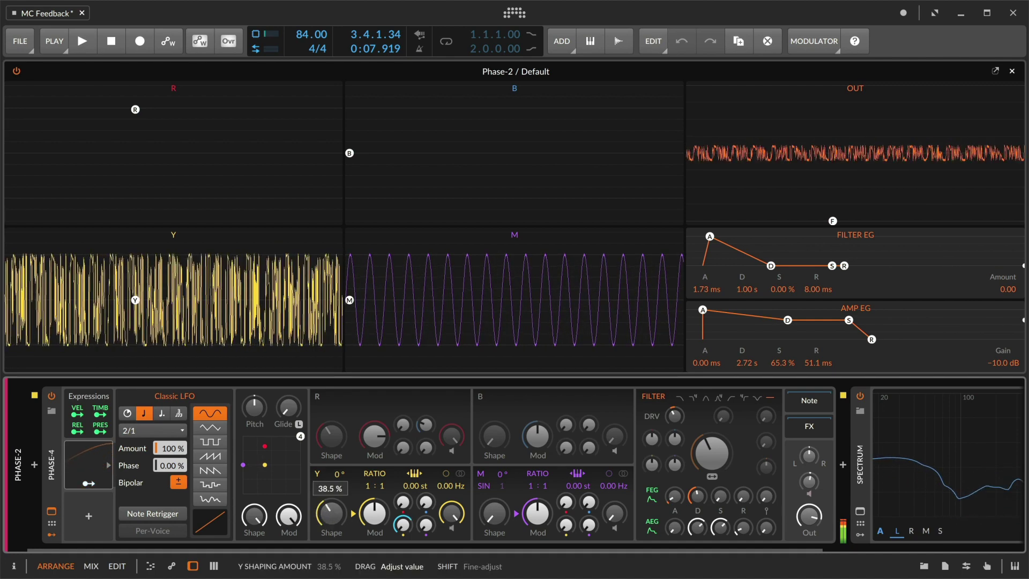
Step: Undo the last Y shape adjustment so Y's waveshaping reads 55.3%
{"action": "key", "text": "ctrl+z"}
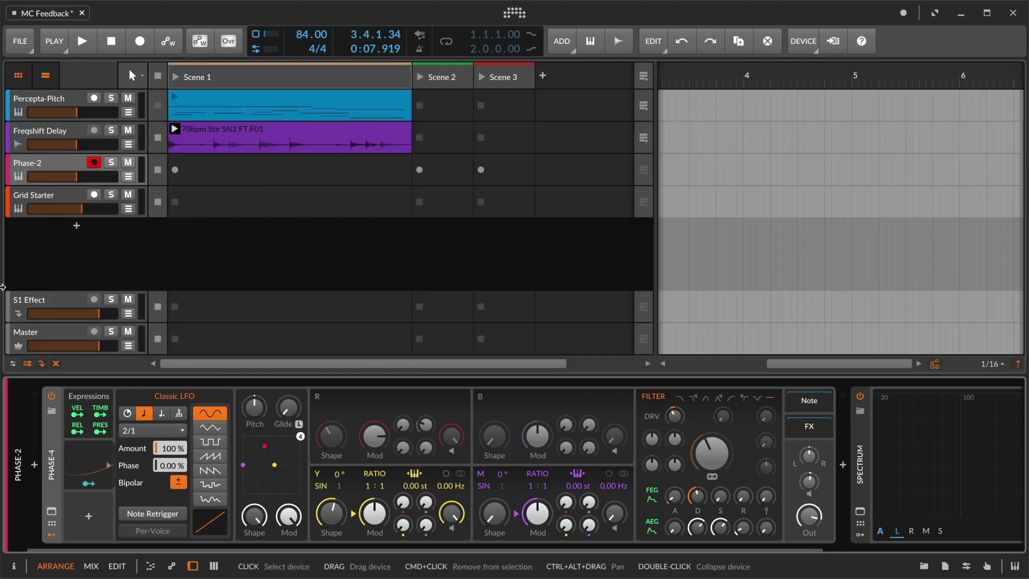
Step: Select the Grid Starter track and open its Poly Grid patch from the Inspector
{"action": "left_click", "coordinate": [32, 197]}
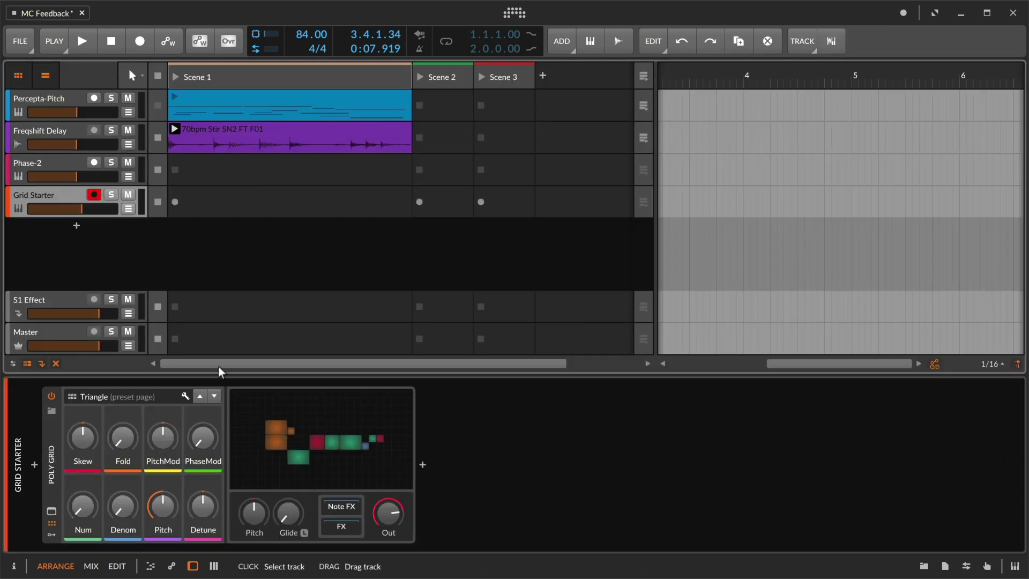
{"action": "left_click", "coordinate": [16, 566]}
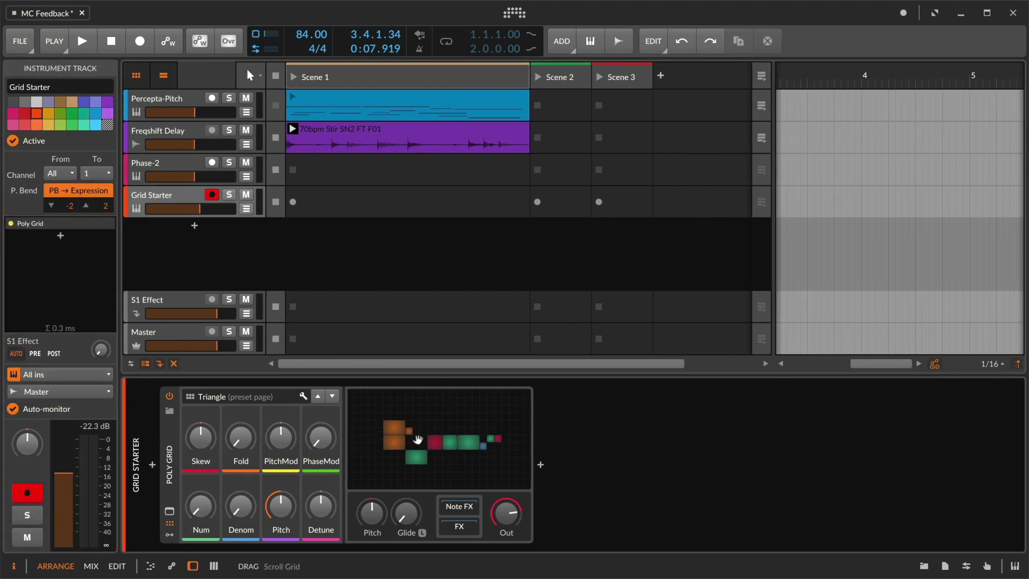
{"action": "double_click", "coordinate": [438, 441]}
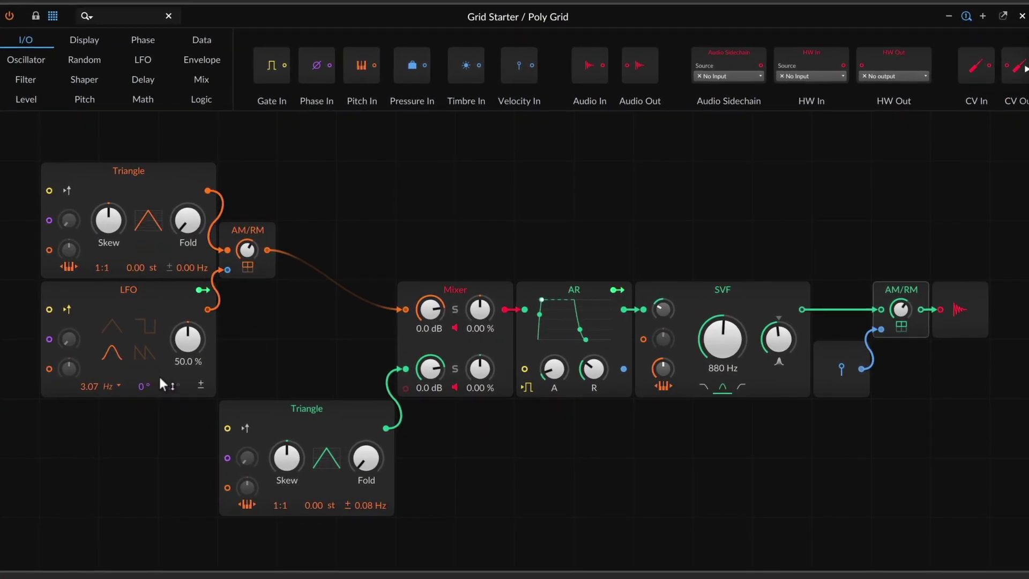
Step: Solo the Mixer's top channel to isolate the upper Triangle–LFO voice
{"action": "left_click", "coordinate": [454, 311]}
Step: Add a Long Delay at bottom right, fed by the final AM/RM, in time mode
{"action": "mouse_move", "coordinate": [964, 431]}
{"action": "left_mouse_down"}
{"action": "mouse_move", "coordinate": [906, 507]}
{"action": "mouse_move", "coordinate": [299, 539]}
{"action": "mouse_move", "coordinate": [228, 458]}
{"action": "left_mouse_up"}
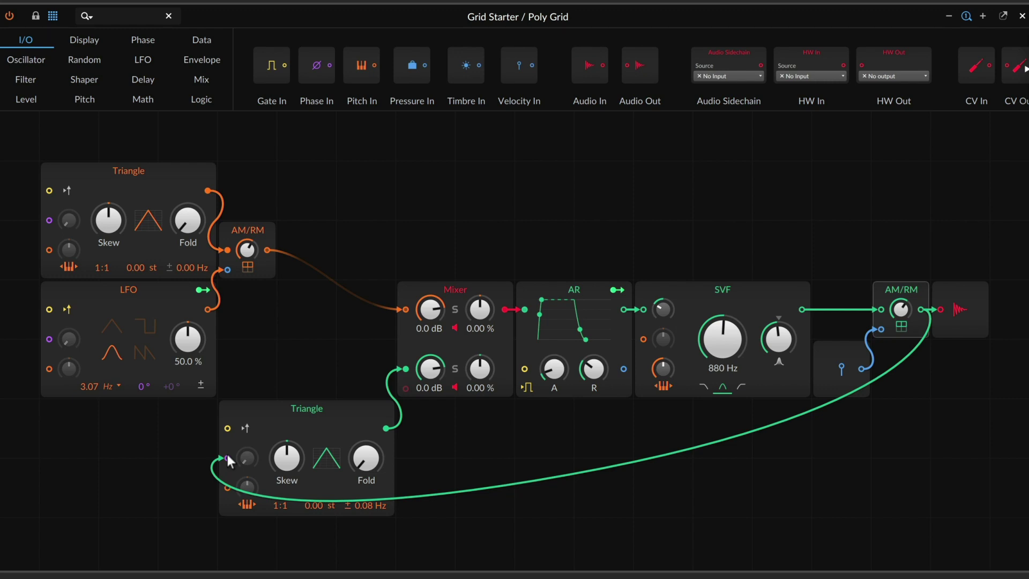
{"action": "left_click", "coordinate": [229, 460]}
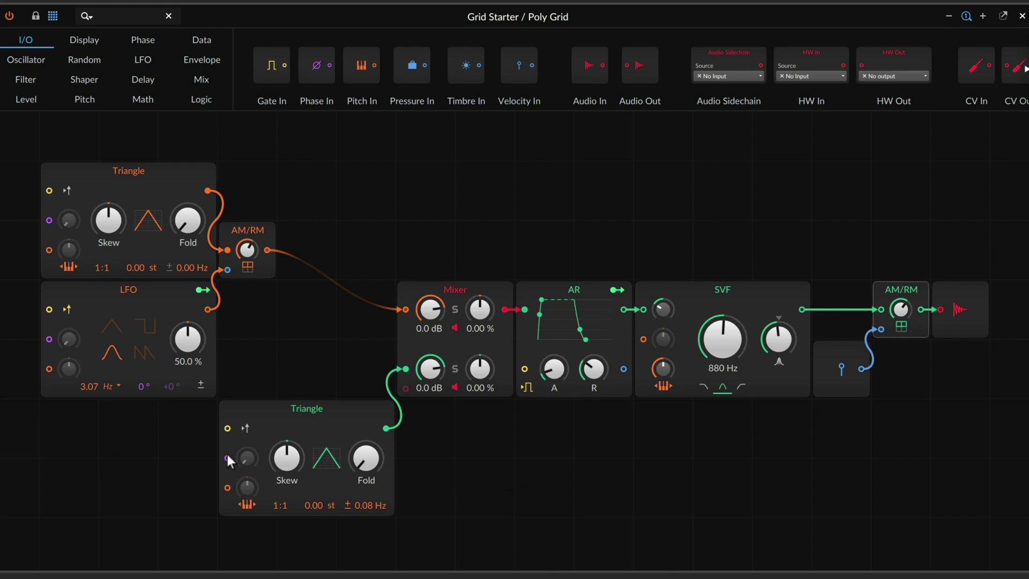
{"action": "left_click", "coordinate": [142, 80]}
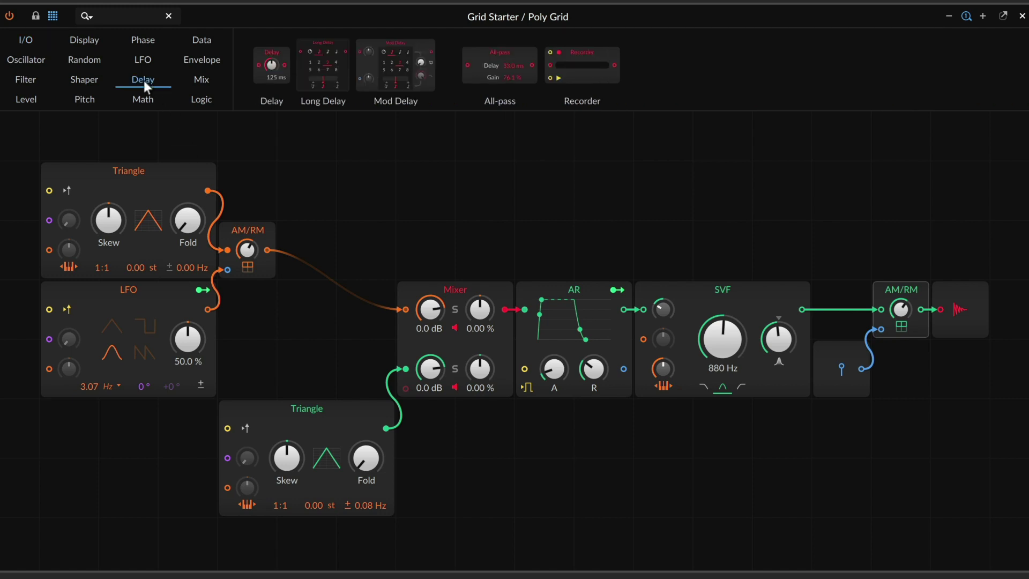
{"action": "mouse_move", "coordinate": [323, 69]}
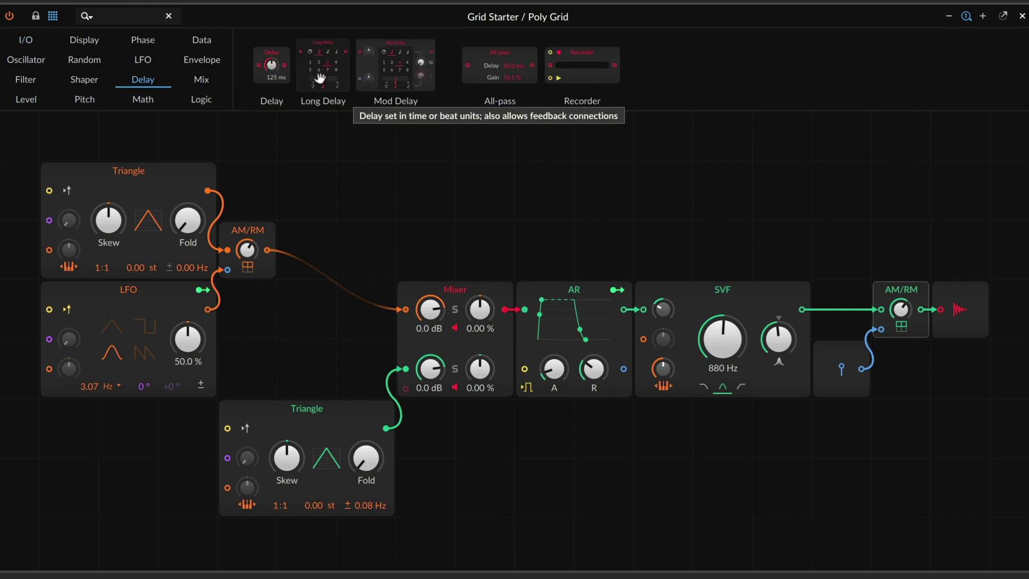
{"action": "left_click_drag", "start_coordinate": [321, 77], "coordinate": [824, 487]}
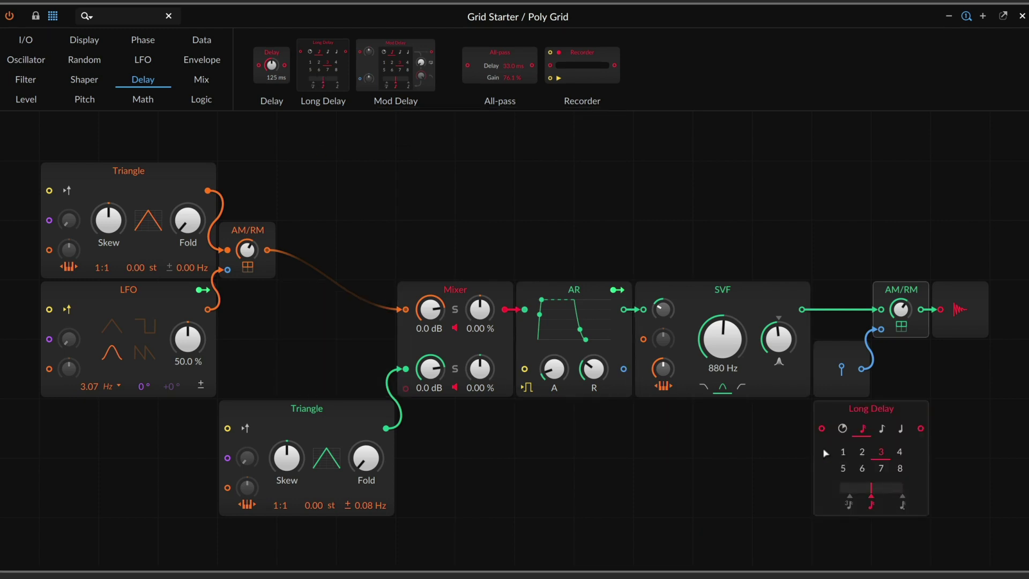
{"action": "left_click_drag", "start_coordinate": [825, 412], "coordinate": [826, 474]}
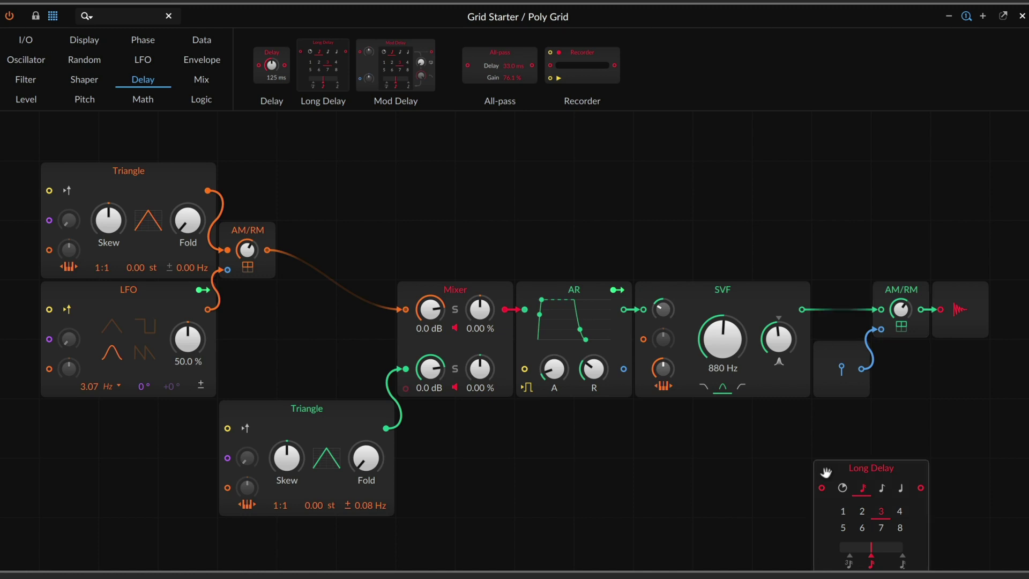
{"action": "left_click_drag", "start_coordinate": [923, 308], "coordinate": [822, 489]}
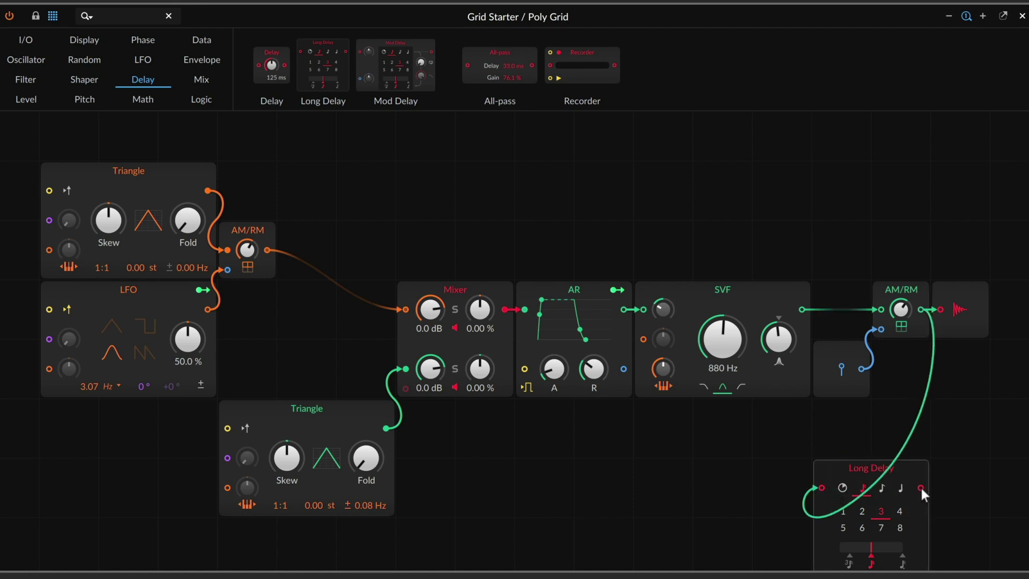
{"action": "left_click", "coordinate": [842, 487]}
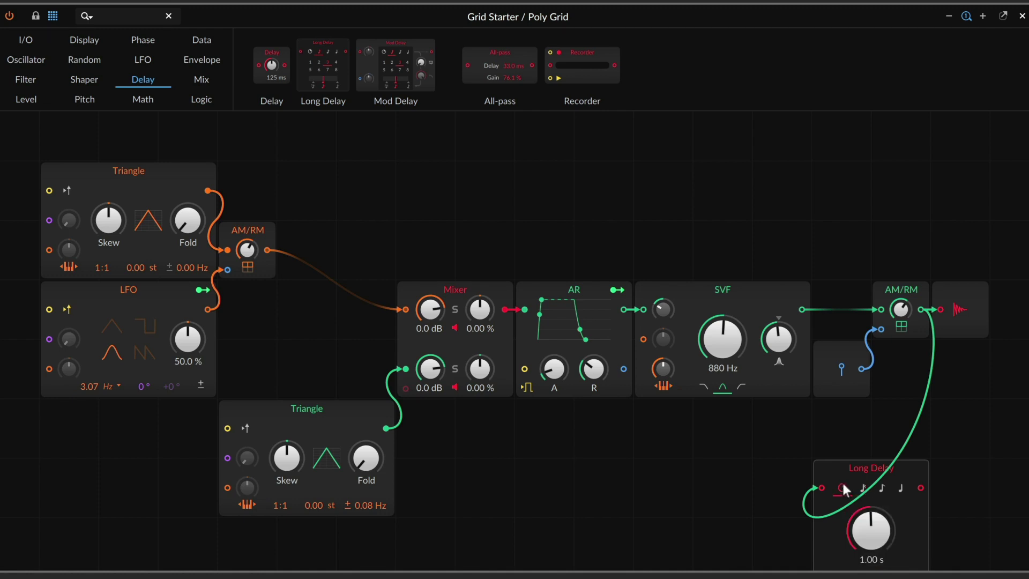
Step: Set the Long Delay time to 0.02 ms and cable its output toward the lower Triangle
{"action": "left_click_drag", "start_coordinate": [871, 527], "coordinate": [871, 576]}
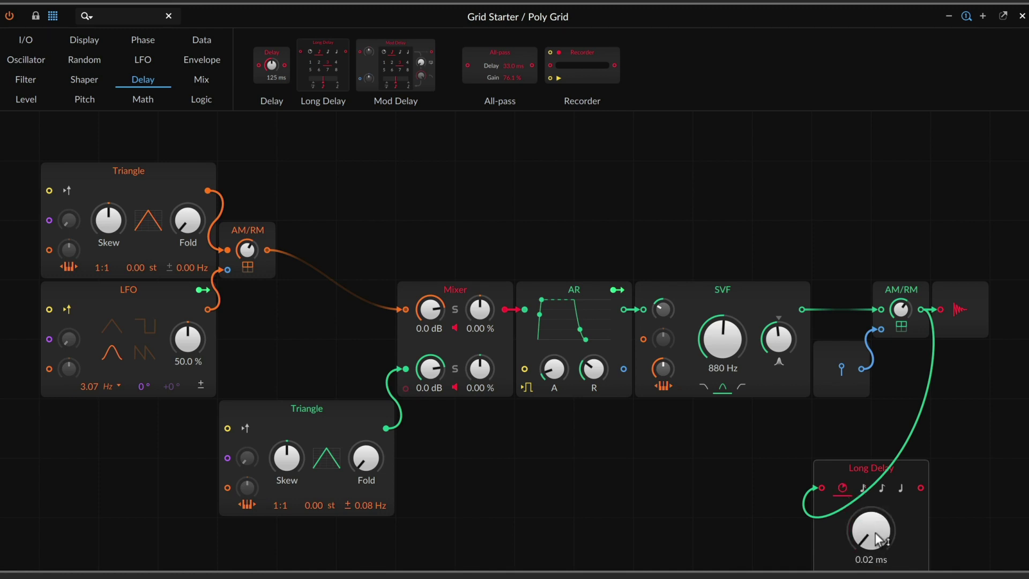
{"action": "mouse_move", "coordinate": [923, 489]}
{"action": "left_mouse_down"}
{"action": "mouse_move", "coordinate": [436, 428]}
{"action": "mouse_move", "coordinate": [231, 462]}
{"action": "left_mouse_up"}
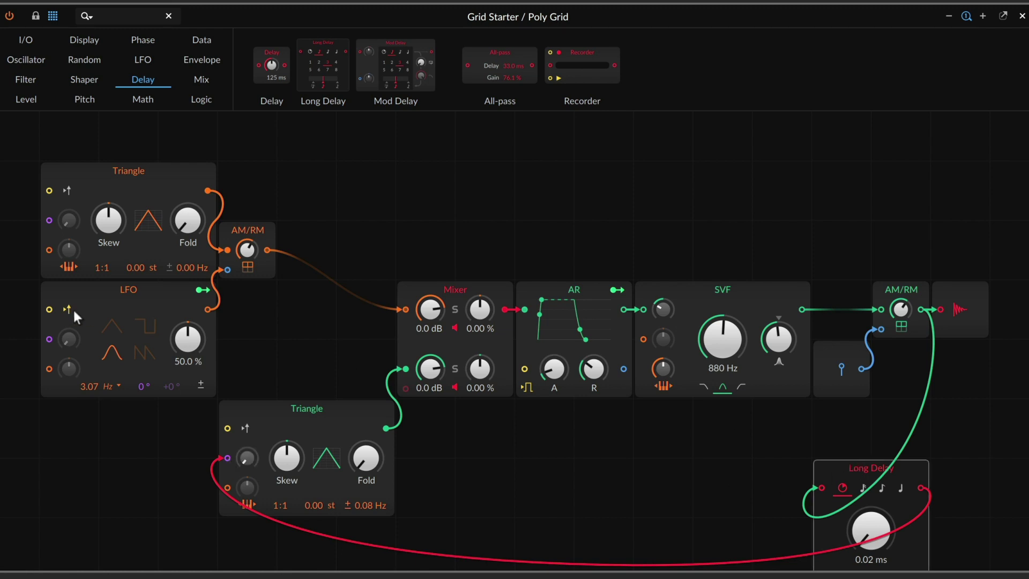
Step: Connect the Long Delay to the Triangle's phase input and set phase modulation around 41%
{"action": "left_click", "coordinate": [842, 488]}
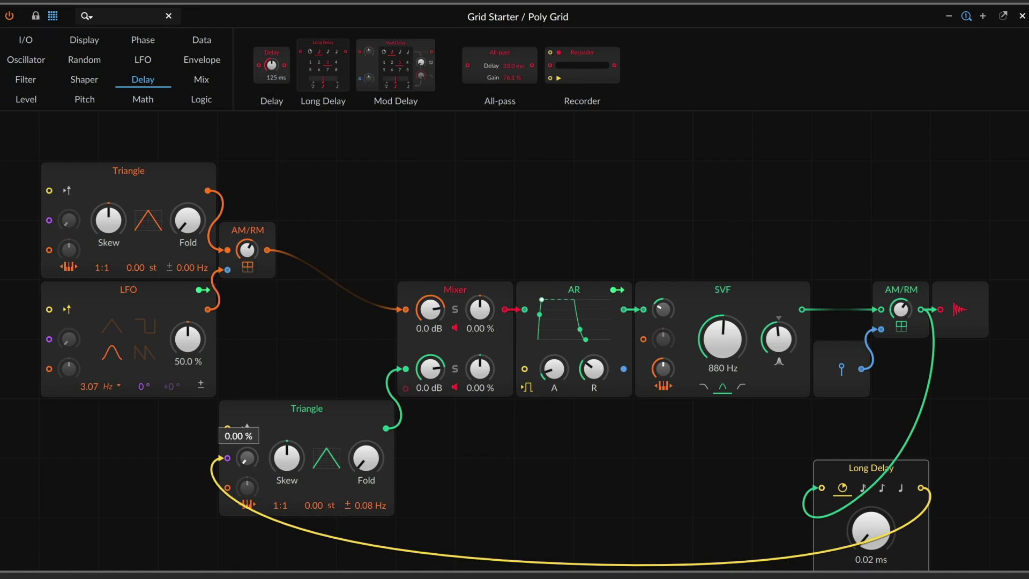
{"action": "mouse_move", "coordinate": [246, 460]}
{"action": "left_mouse_down"}
{"action": "mouse_move", "coordinate": [246, 421]}
{"action": "mouse_move", "coordinate": [246, 431]}
{"action": "left_mouse_up"}
{"action": "left_click_drag", "start_coordinate": [246, 431], "coordinate": [246, 435]}
{"action": "scroll", "coordinate": [249, 460], "scroll_direction": "down", "scroll_amount": 1}
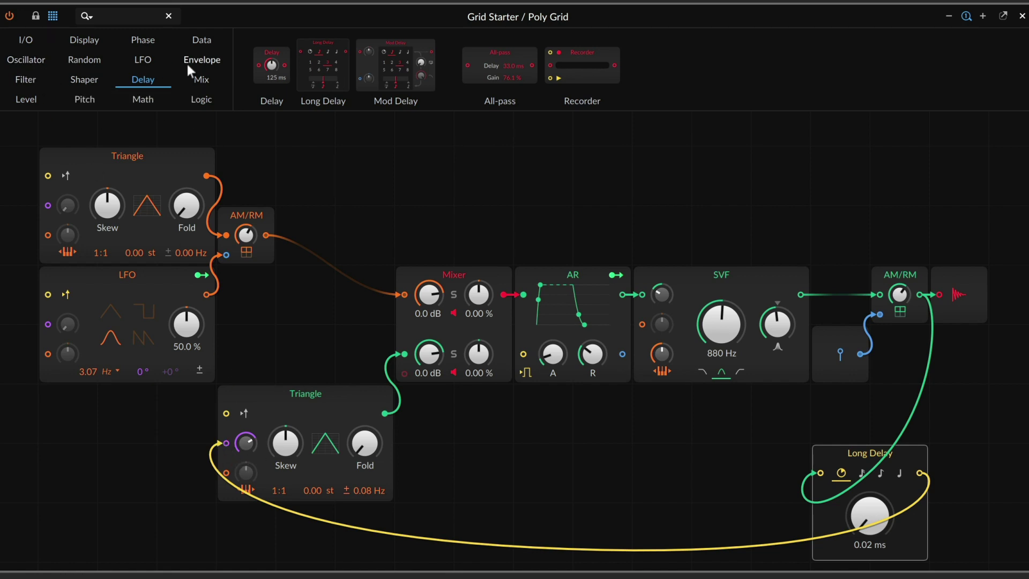
Step: Place an AR envelope by the lower Triangle with 2.4 s attack, and set phase modulation to about 51%
{"action": "left_click", "coordinate": [201, 60]}
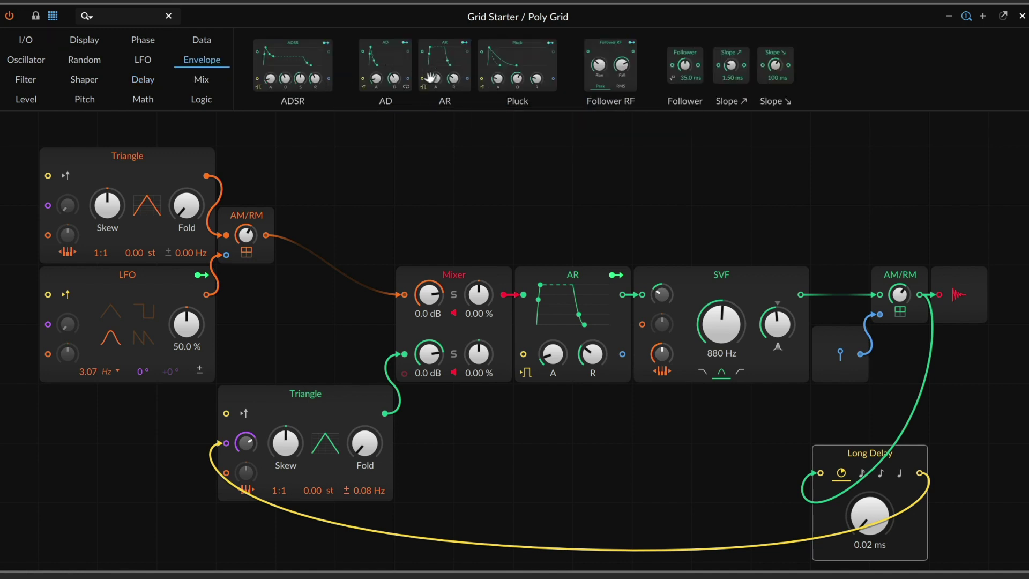
{"action": "left_click", "coordinate": [225, 443]}
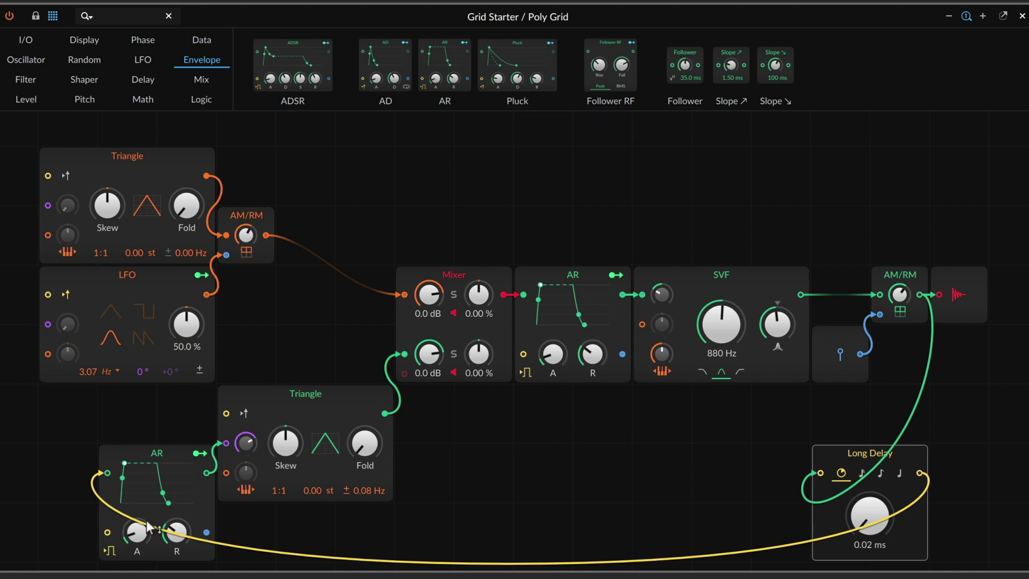
{"action": "left_click_drag", "start_coordinate": [136, 533], "coordinate": [137, 499]}
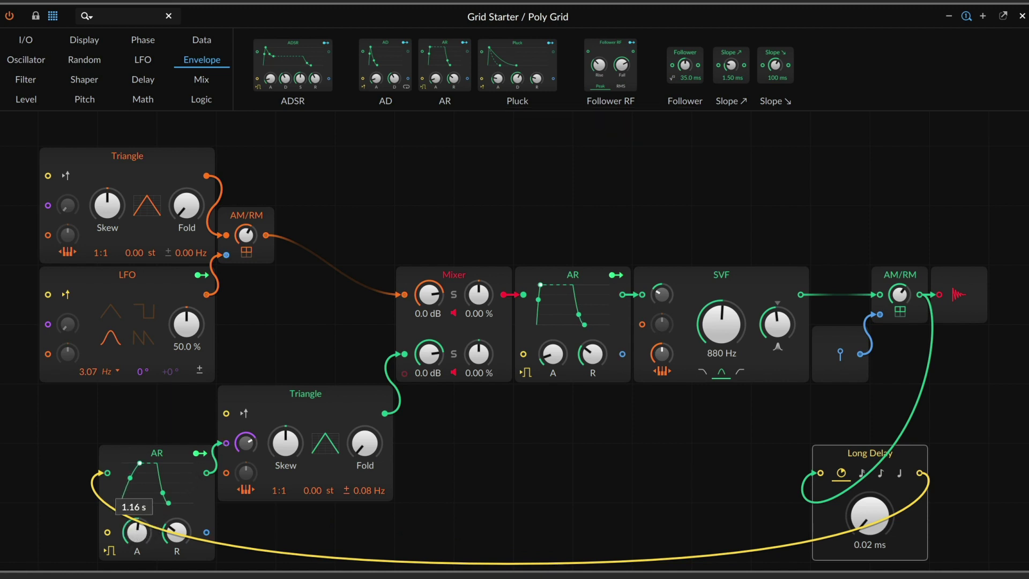
{"action": "left_click_drag", "start_coordinate": [137, 515], "coordinate": [137, 482]}
{"action": "left_click_drag", "start_coordinate": [137, 482], "coordinate": [137, 507]}
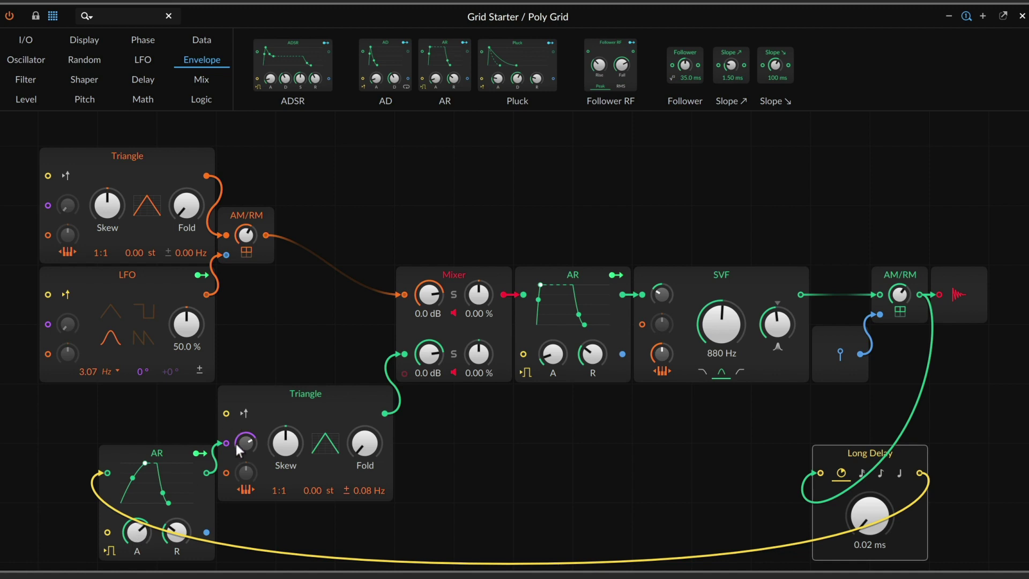
{"action": "left_click_drag", "start_coordinate": [246, 446], "coordinate": [249, 447]}
{"action": "left_click_drag", "start_coordinate": [254, 440], "coordinate": [254, 436]}
{"action": "scroll", "coordinate": [205, 472], "scroll_direction": "left", "scroll_amount": 3}
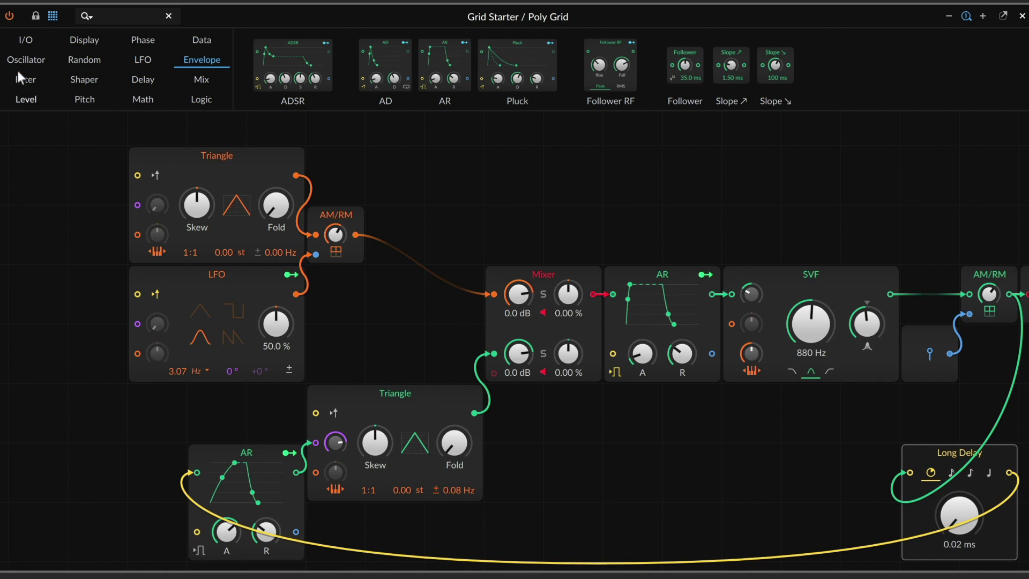
Step: Add a Gate In module and cable the note gate to the AR envelope
{"action": "left_click", "coordinate": [25, 41]}
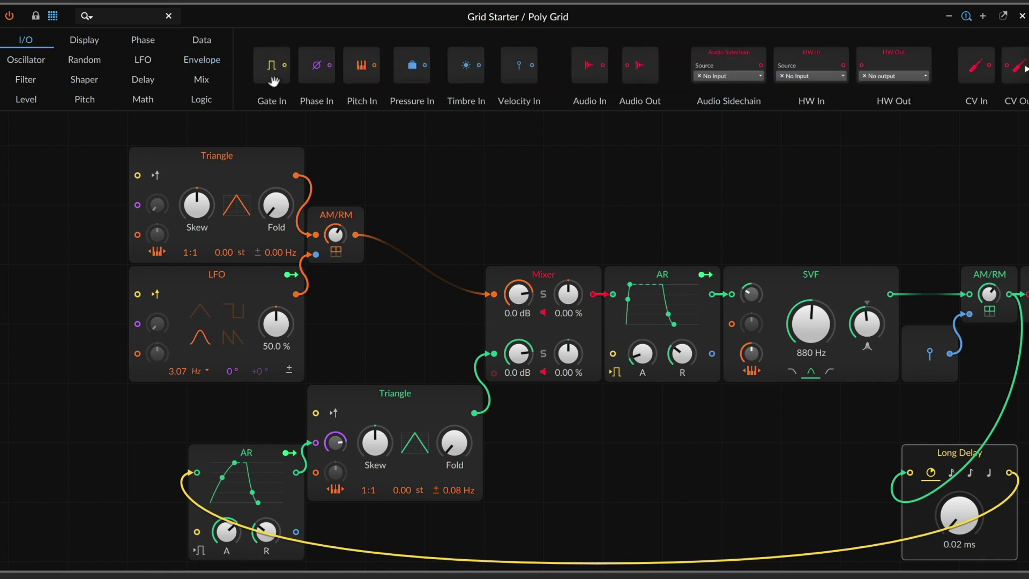
{"action": "left_click_drag", "start_coordinate": [272, 76], "coordinate": [101, 534]}
{"action": "left_click", "coordinate": [100, 531]}
{"action": "left_click_drag", "start_coordinate": [119, 532], "coordinate": [197, 533]}
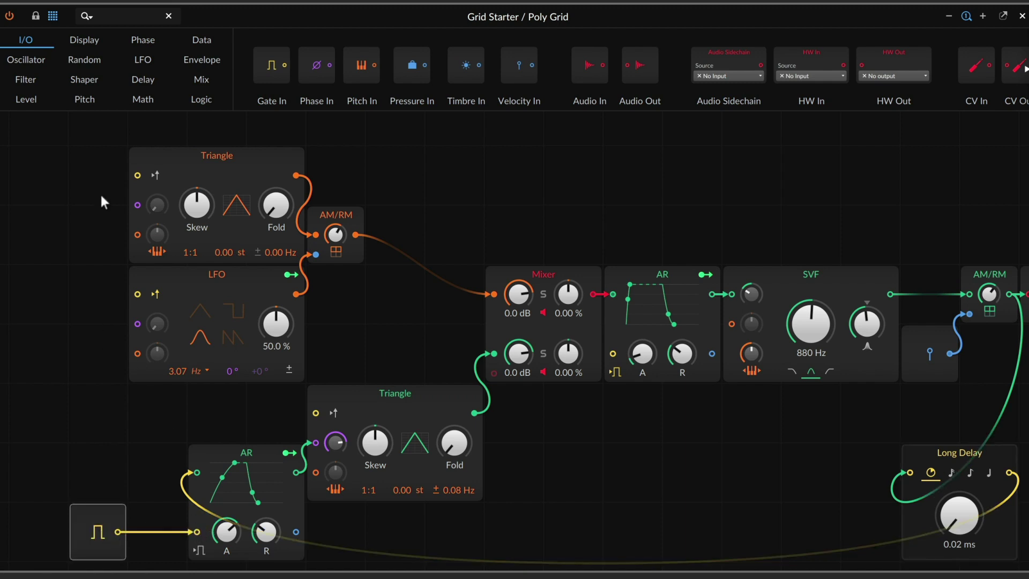
Step: Insert a 3.28 s Logic Delay between gate and AR, and lower phase modulation to 46.5%
{"action": "left_click", "coordinate": [200, 99]}
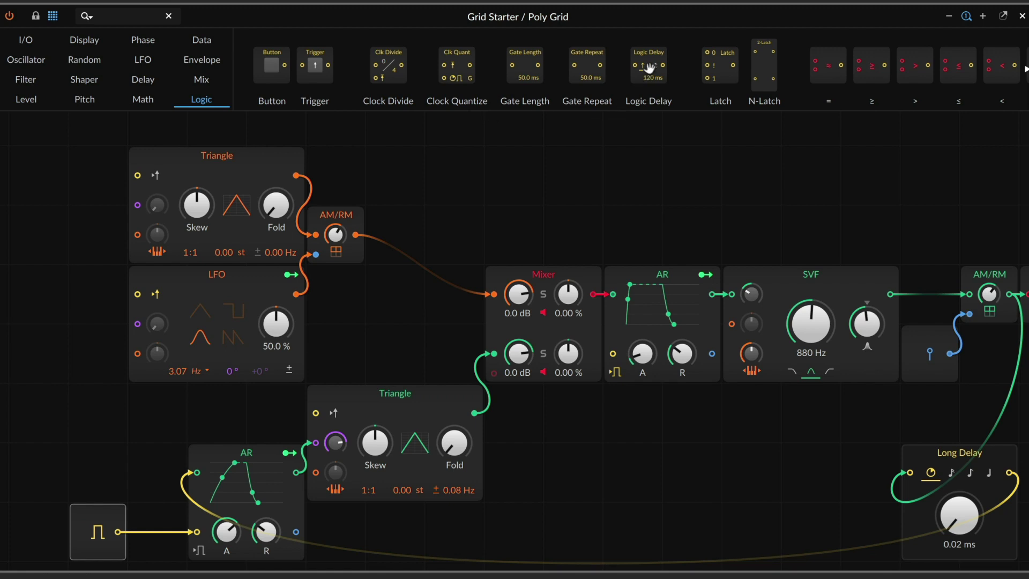
{"action": "mouse_move", "coordinate": [635, 100]}
{"action": "left_mouse_down"}
{"action": "mouse_move", "coordinate": [217, 427]}
{"action": "mouse_move", "coordinate": [156, 553]}
{"action": "left_mouse_up"}
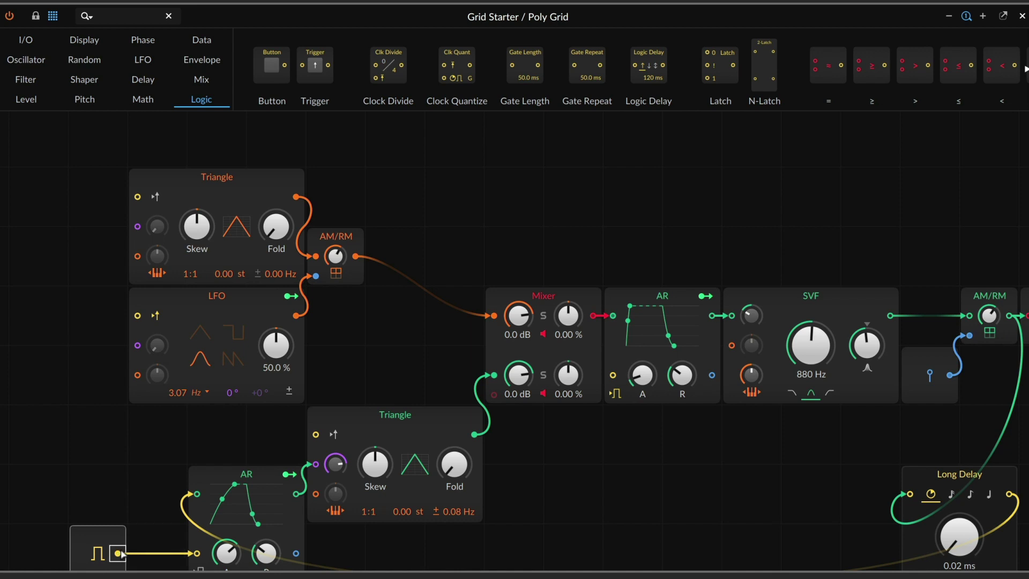
{"action": "scroll", "coordinate": [173, 498], "scroll_direction": "down", "scroll_amount": 2}
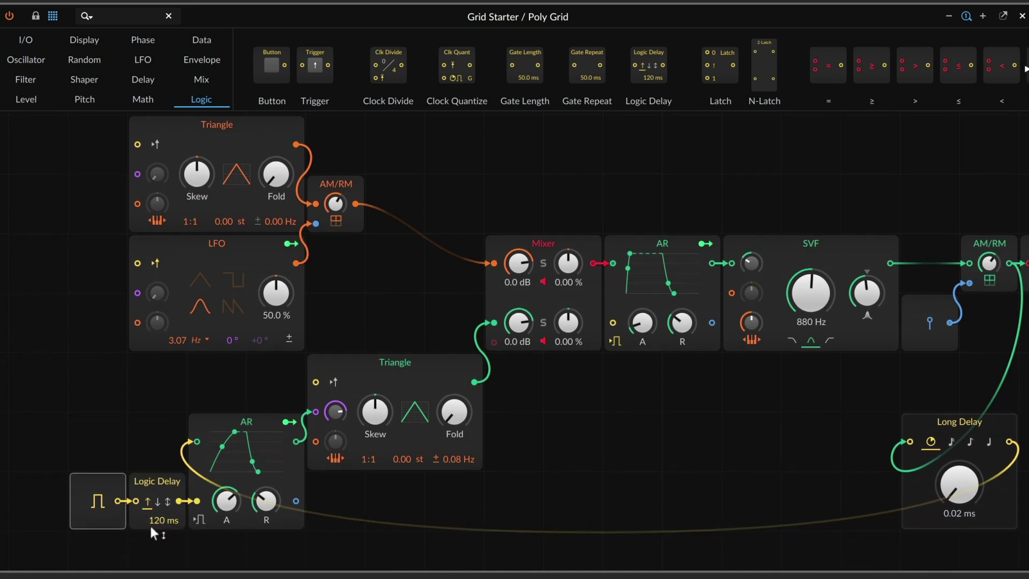
{"action": "left_click_drag", "start_coordinate": [163, 520], "coordinate": [164, 484]}
{"action": "left_click_drag", "start_coordinate": [163, 520], "coordinate": [164, 531]}
{"action": "left_click_drag", "start_coordinate": [337, 412], "coordinate": [336, 407]}
{"action": "left_click_drag", "start_coordinate": [338, 417], "coordinate": [338, 426]}
Step: Replace the AR envelope with an ADSR and raise its sustain to about 56%
{"action": "right_click", "coordinate": [228, 434]}
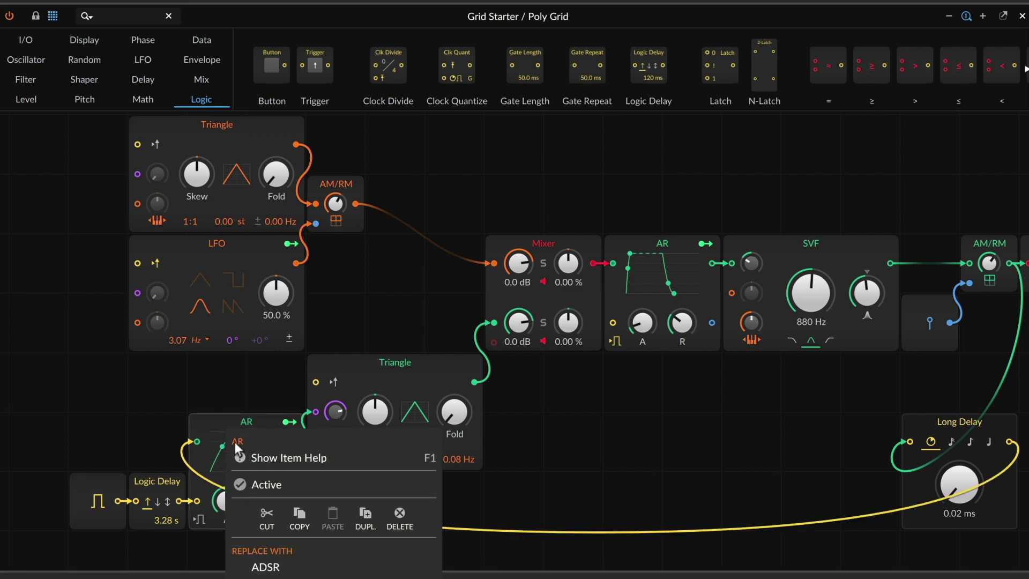
{"action": "left_click", "coordinate": [282, 570]}
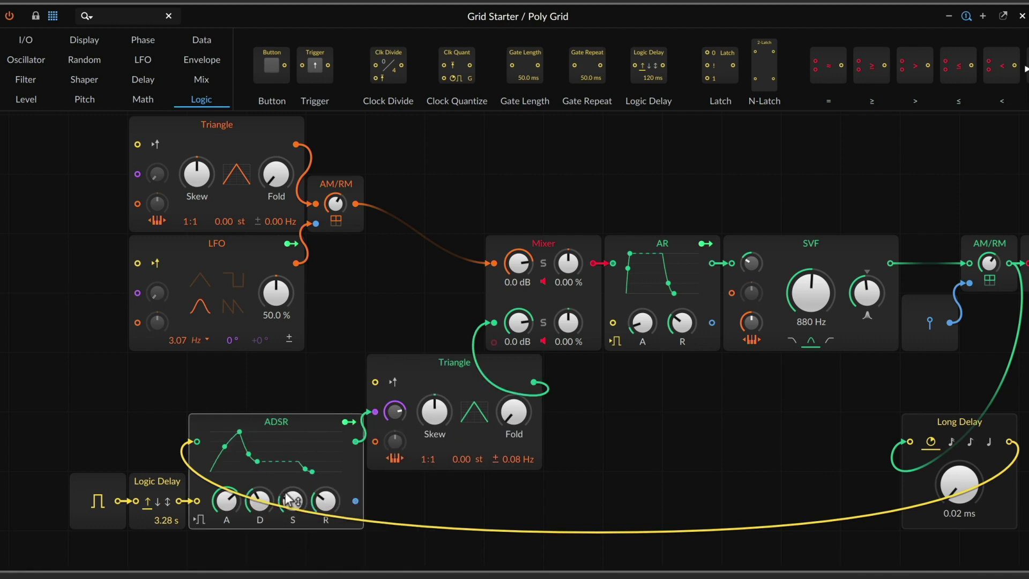
{"action": "mouse_move", "coordinate": [291, 502]}
{"action": "left_mouse_down"}
{"action": "mouse_move", "coordinate": [292, 492]}
{"action": "mouse_move", "coordinate": [260, 492]}
{"action": "mouse_move", "coordinate": [225, 515]}
{"action": "left_mouse_up"}
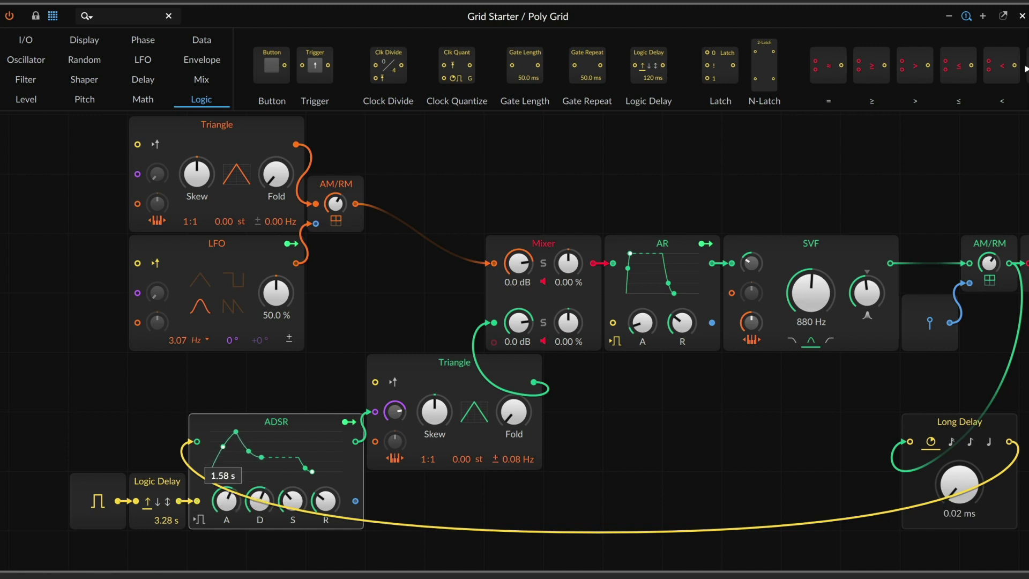
{"action": "left_click_drag", "start_coordinate": [292, 502], "coordinate": [293, 485]}
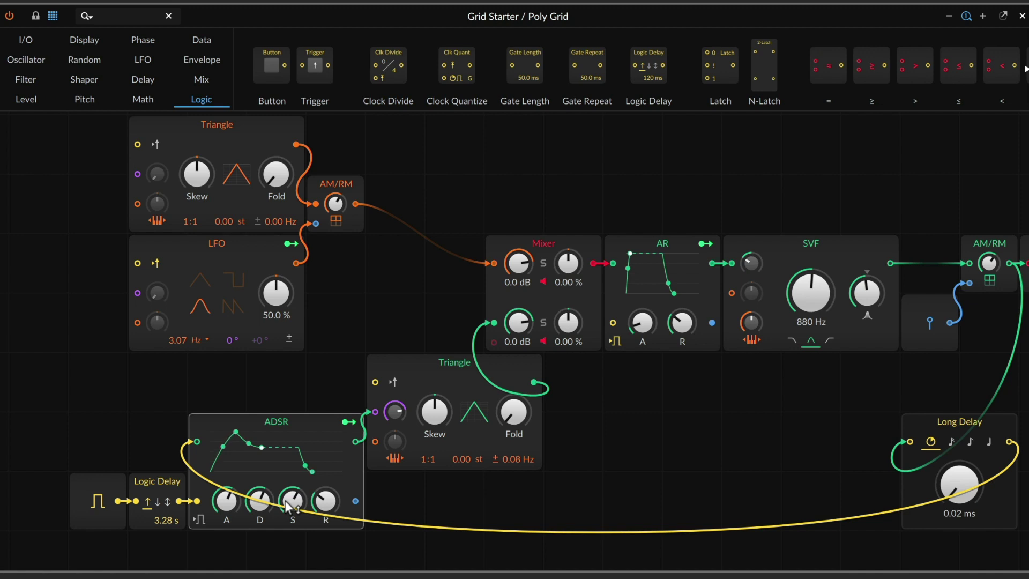
Step: Tweak the ADSR decay time and curve, and raise the sustain further
{"action": "left_click_drag", "start_coordinate": [259, 502], "coordinate": [259, 492]}
{"action": "left_click_drag", "start_coordinate": [252, 443], "coordinate": [252, 435]}
{"action": "left_click_drag", "start_coordinate": [268, 448], "coordinate": [269, 432]}
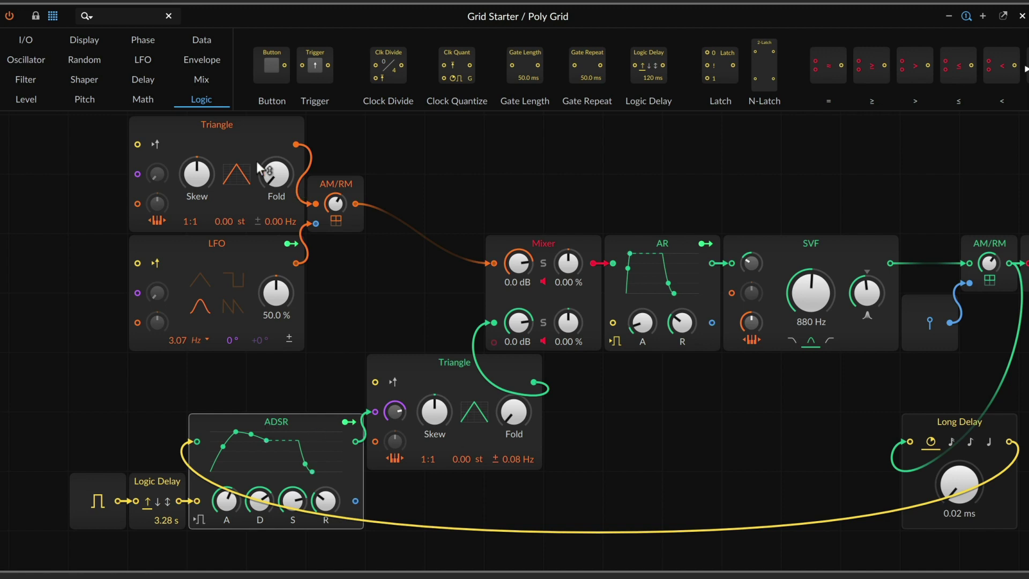
Step: Add a Wavefolder just before the Long Delay with its drive at 0.0 dB
{"action": "left_click", "coordinate": [82, 79]}
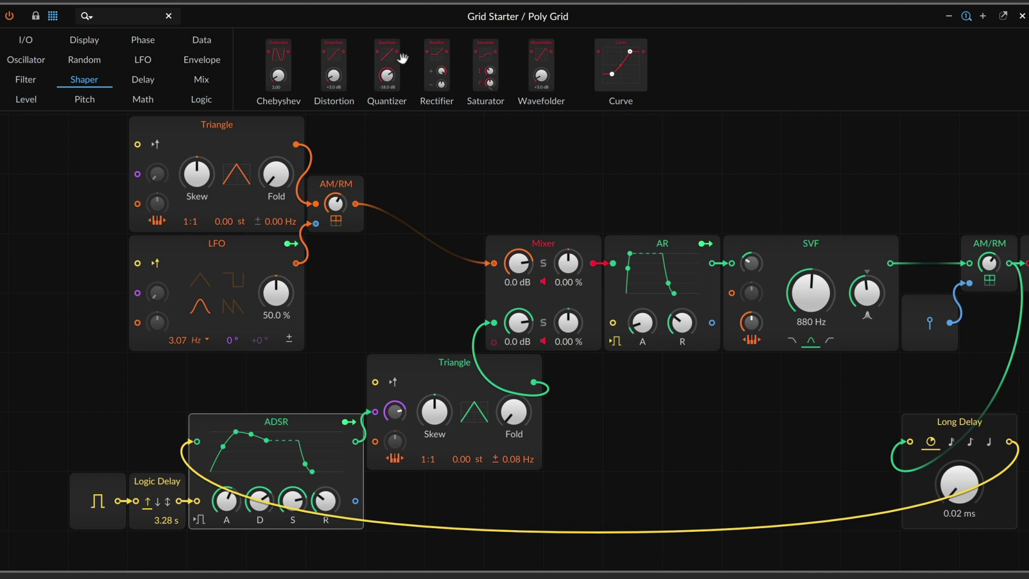
{"action": "mouse_move", "coordinate": [541, 73]}
{"action": "left_mouse_down"}
{"action": "mouse_move", "coordinate": [871, 450]}
{"action": "mouse_move", "coordinate": [910, 443]}
{"action": "left_mouse_up"}
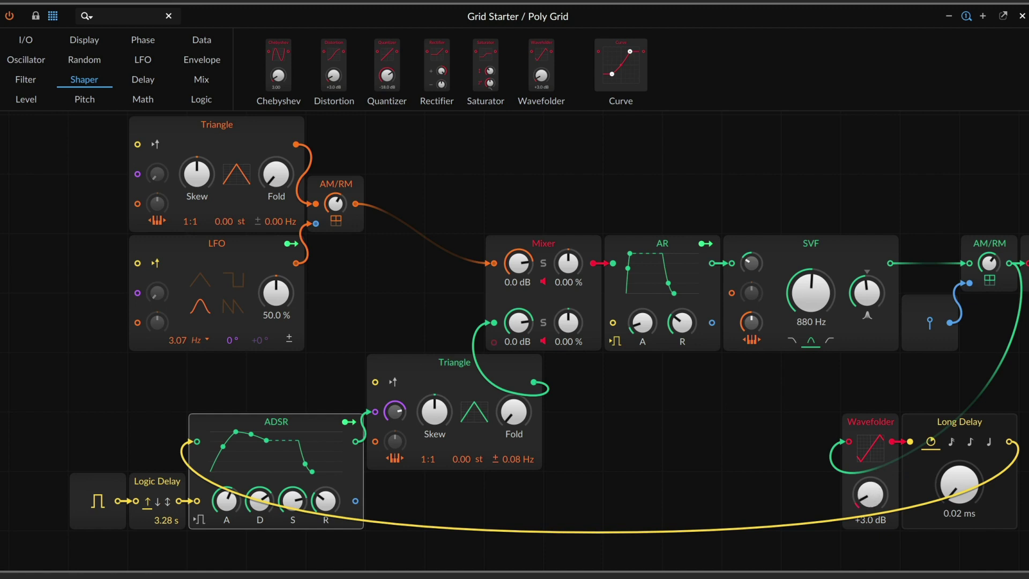
{"action": "double_click", "coordinate": [869, 496]}
{"action": "left_click", "coordinate": [883, 424]}
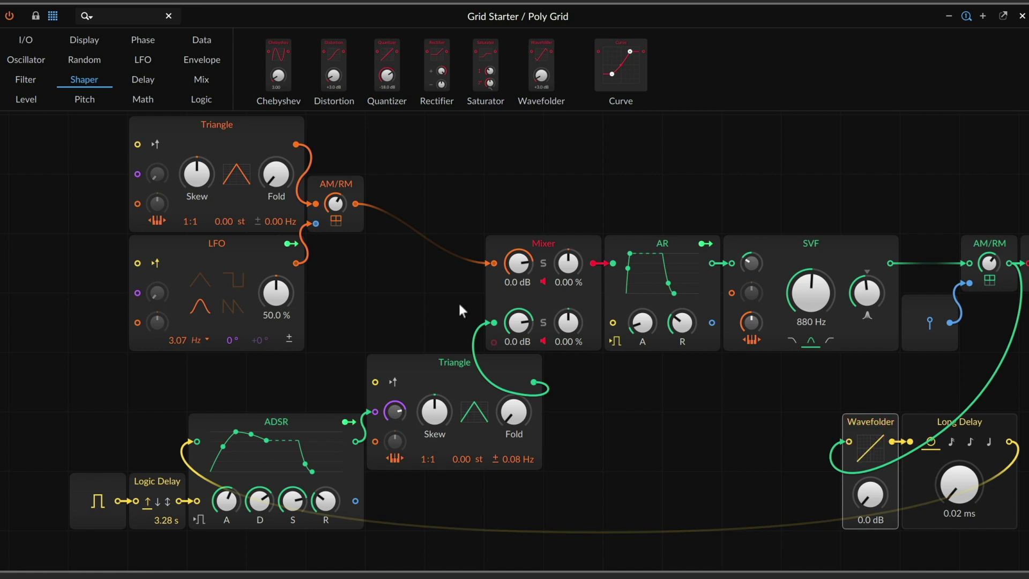
Step: Sweep the Wavefolder drive, lower the ADSR sustain, then reset the drive to 0.0 dB
{"action": "left_click", "coordinate": [228, 434]}
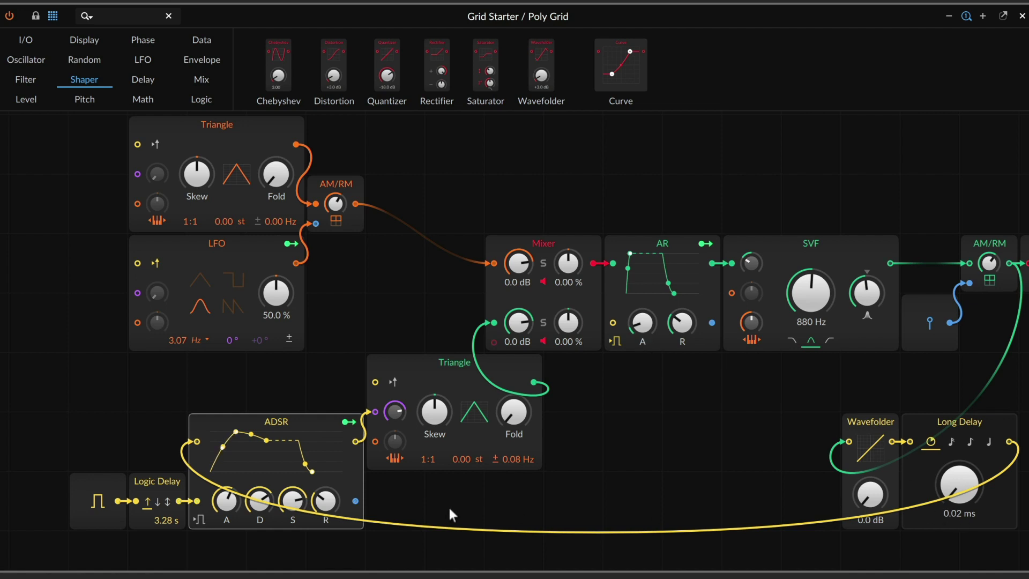
{"action": "left_click_drag", "start_coordinate": [871, 496], "coordinate": [870, 490]}
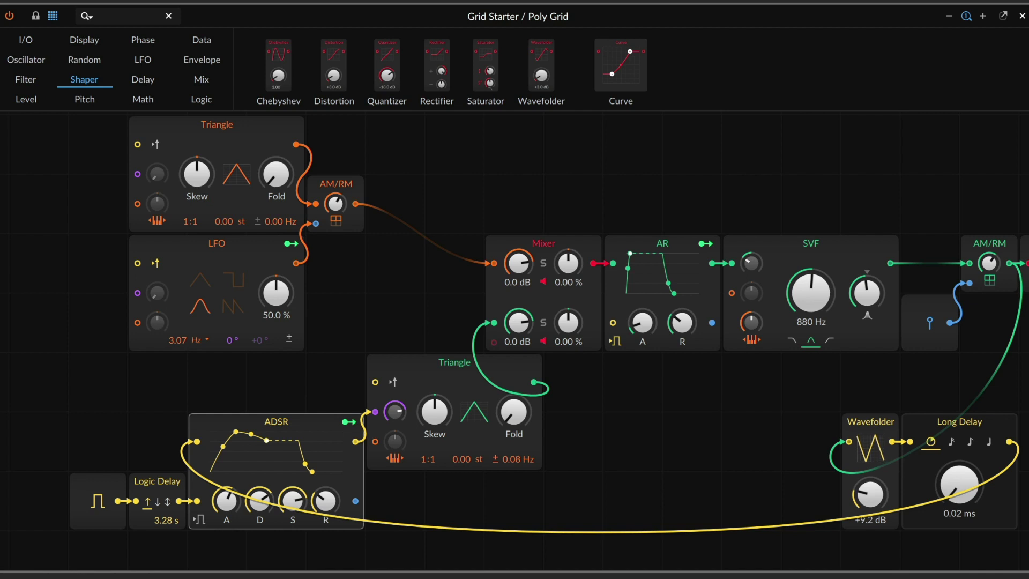
{"action": "left_click_drag", "start_coordinate": [293, 501], "coordinate": [293, 508]}
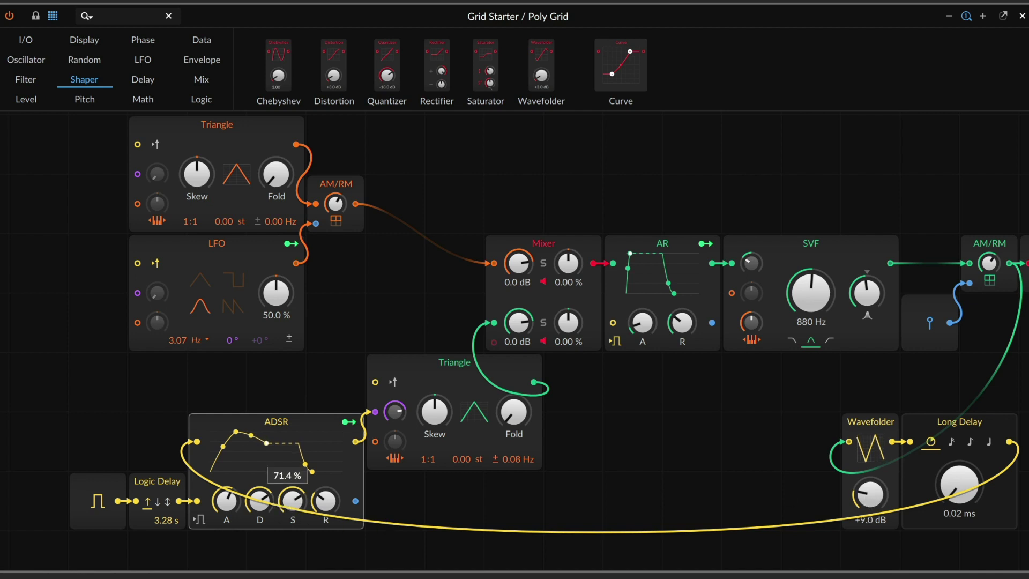
{"action": "double_click", "coordinate": [871, 496]}
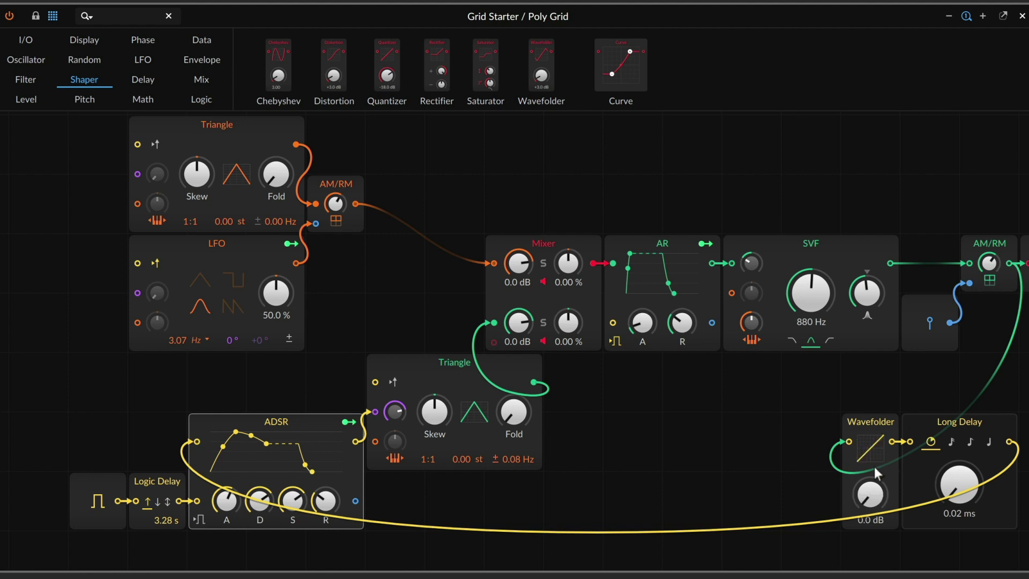
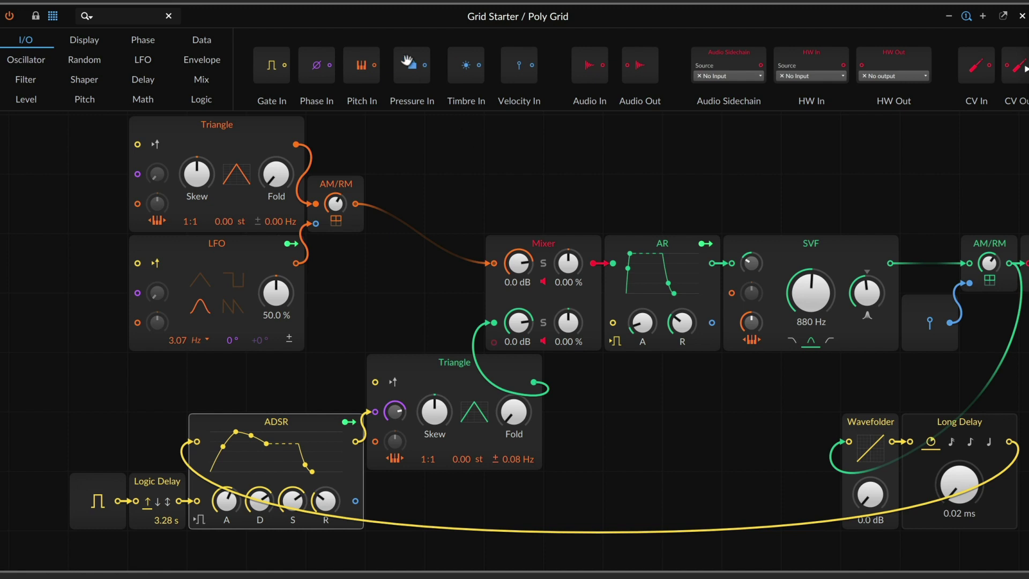
Step: Place a Pressure In module from the I/O modules on the grid below the Mixer
{"action": "mouse_move", "coordinate": [412, 64]}
{"action": "left_mouse_down"}
{"action": "mouse_move", "coordinate": [633, 442]}
{"action": "mouse_move", "coordinate": [639, 504]}
{"action": "left_mouse_up"}
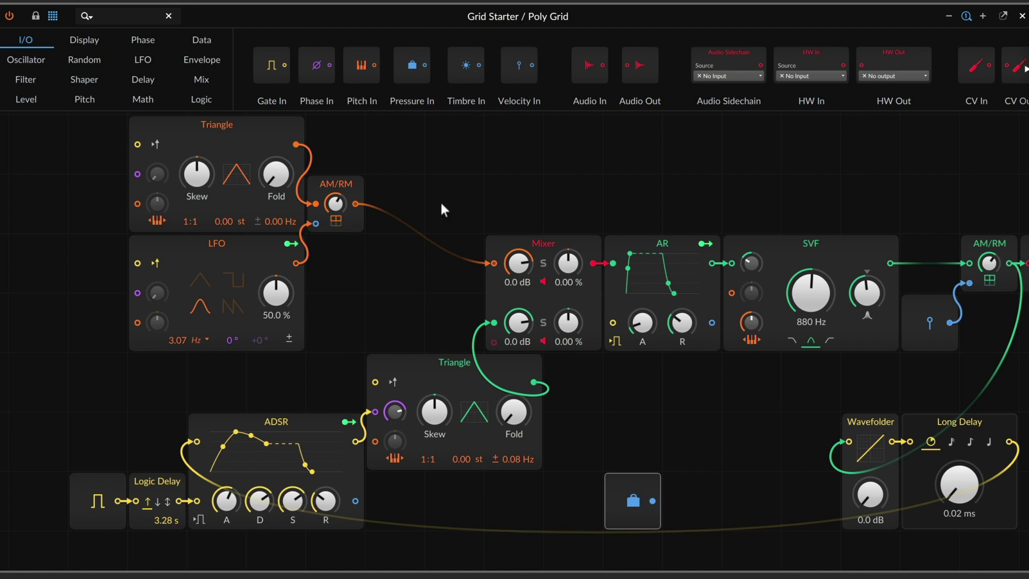
Step: Add a Display-category Value Readout beside Pressure In and cable Pressure In's output into it
{"action": "left_click", "coordinate": [85, 39]}
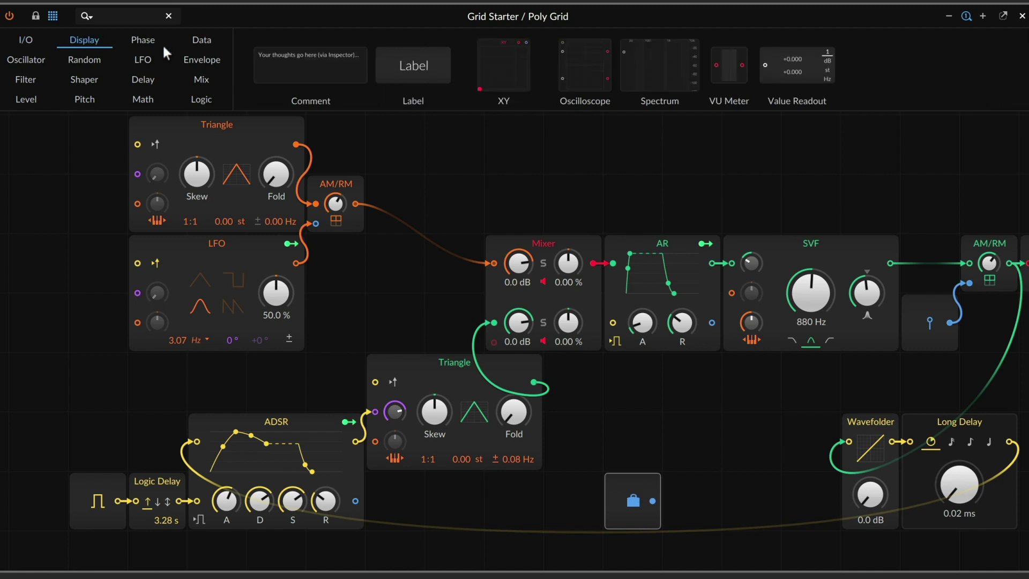
{"action": "left_click_drag", "start_coordinate": [796, 68], "coordinate": [722, 442]}
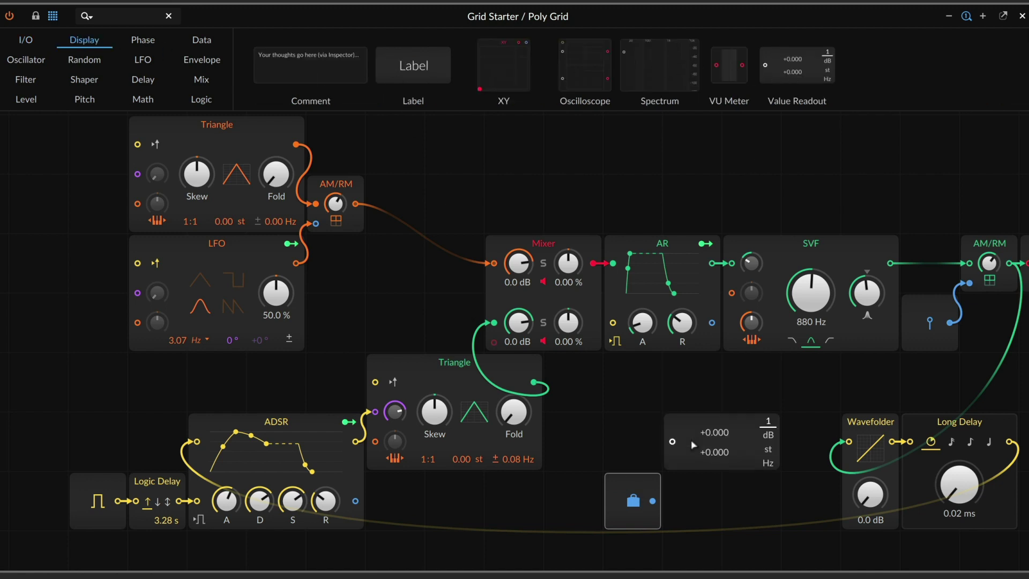
{"action": "left_click_drag", "start_coordinate": [653, 500], "coordinate": [673, 442]}
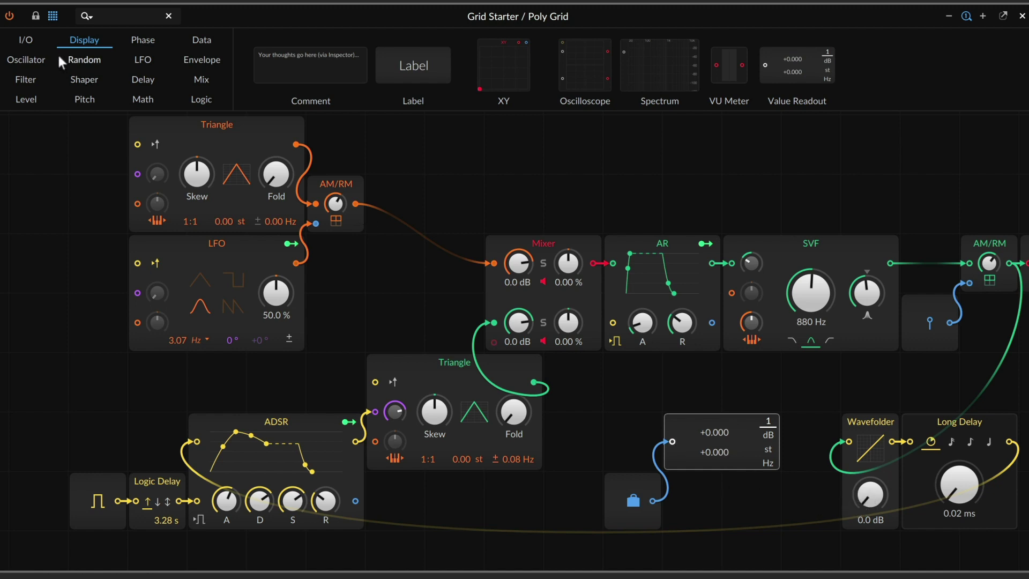
Step: Add a Modulator Out on Pressure In's output from the I/O modules, then start choosing its target
{"action": "left_click", "coordinate": [26, 39]}
{"action": "scroll", "coordinate": [724, 65], "scroll_direction": "down", "scroll_amount": 3}
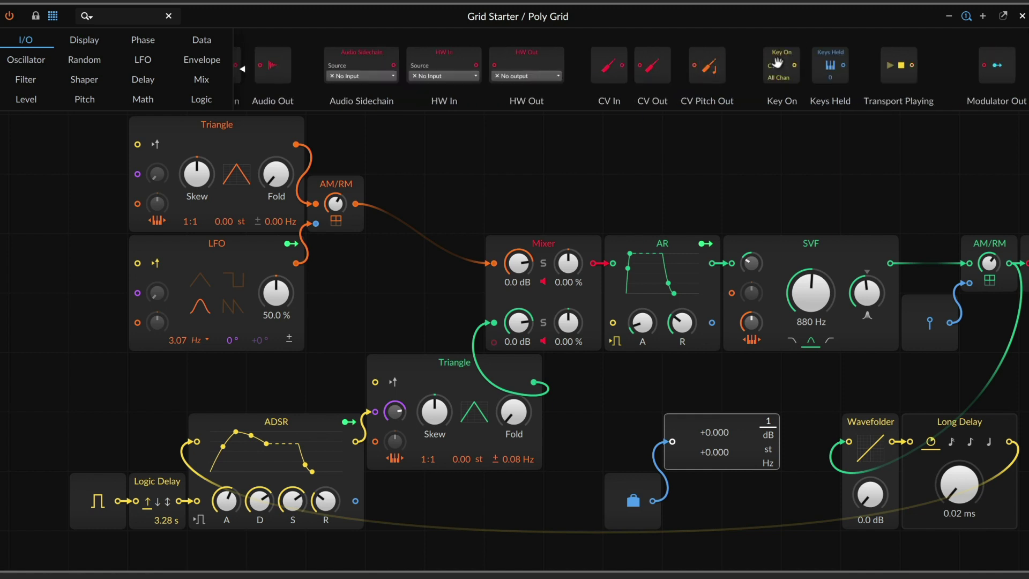
{"action": "left_click_drag", "start_coordinate": [931, 144], "coordinate": [756, 369]}
{"action": "left_click", "coordinate": [718, 477]}
{"action": "double_click", "coordinate": [654, 504]}
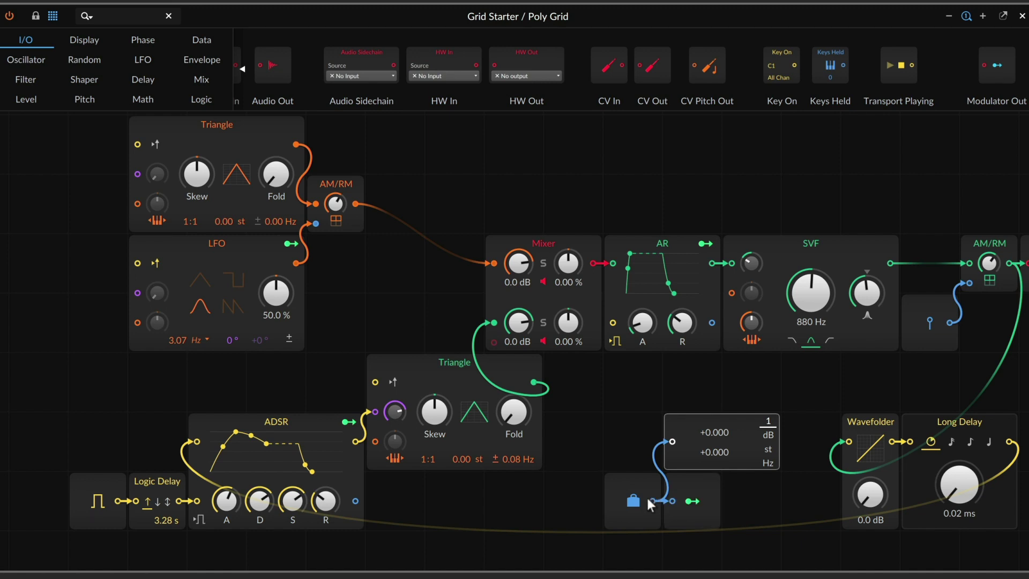
{"action": "left_click", "coordinate": [694, 501]}
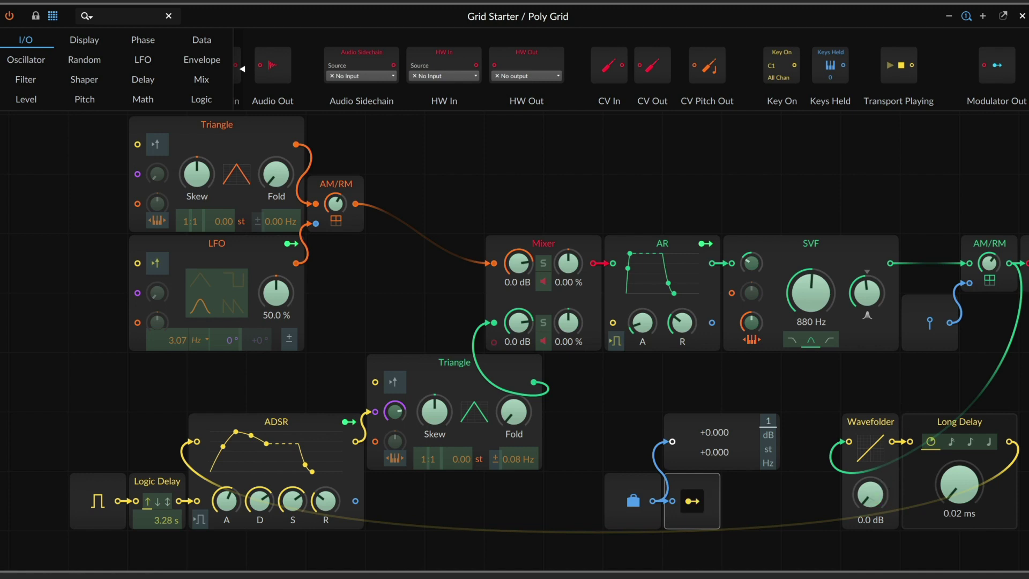
Step: Modulate the Wavefolder level by +7.10, then select the Pressure In and Modulator Out modules
{"action": "left_click_drag", "start_coordinate": [870, 492], "coordinate": [870, 489]}
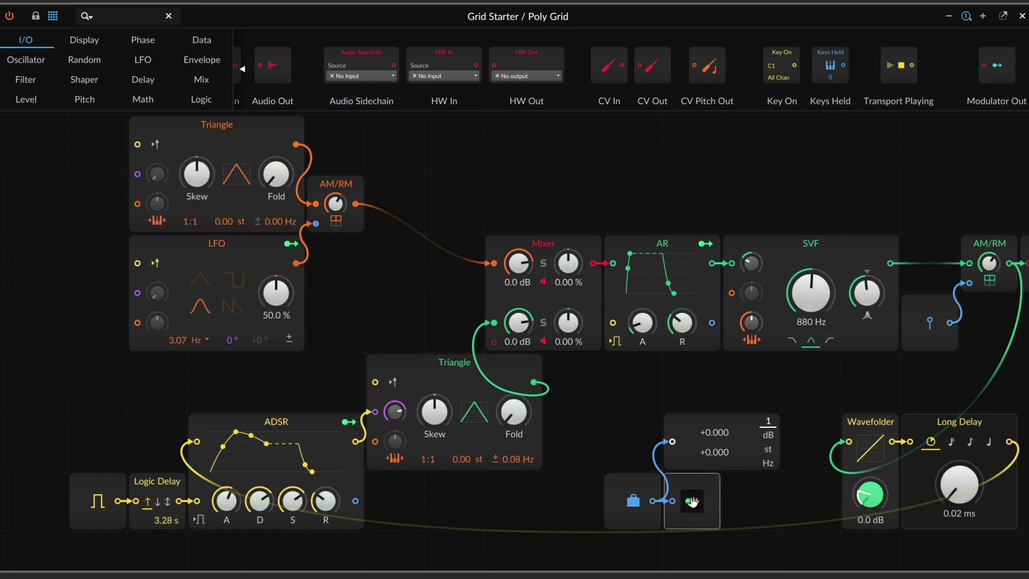
{"action": "left_click", "coordinate": [652, 555]}
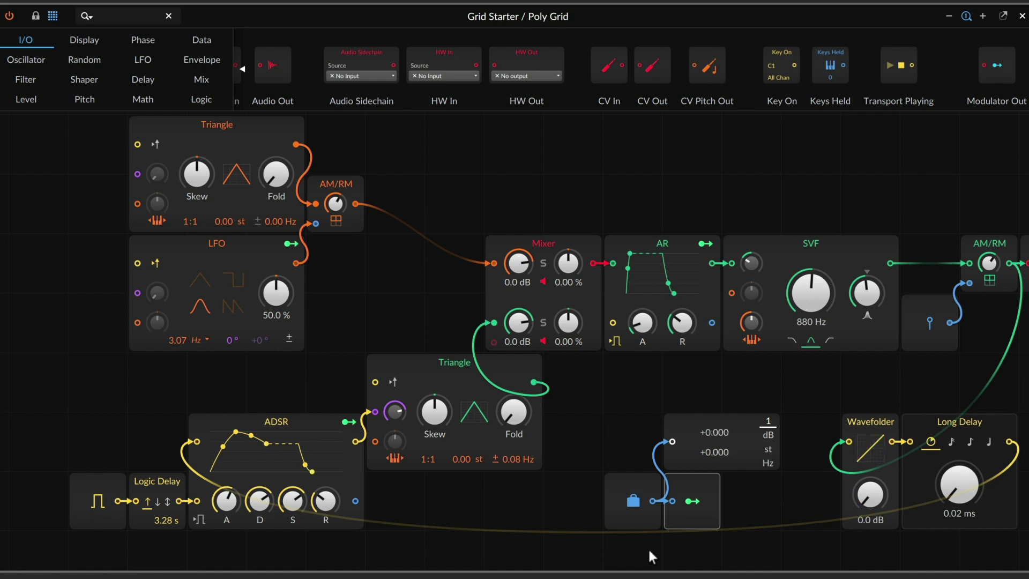
{"action": "left_click_drag", "start_coordinate": [636, 419], "coordinate": [751, 502]}
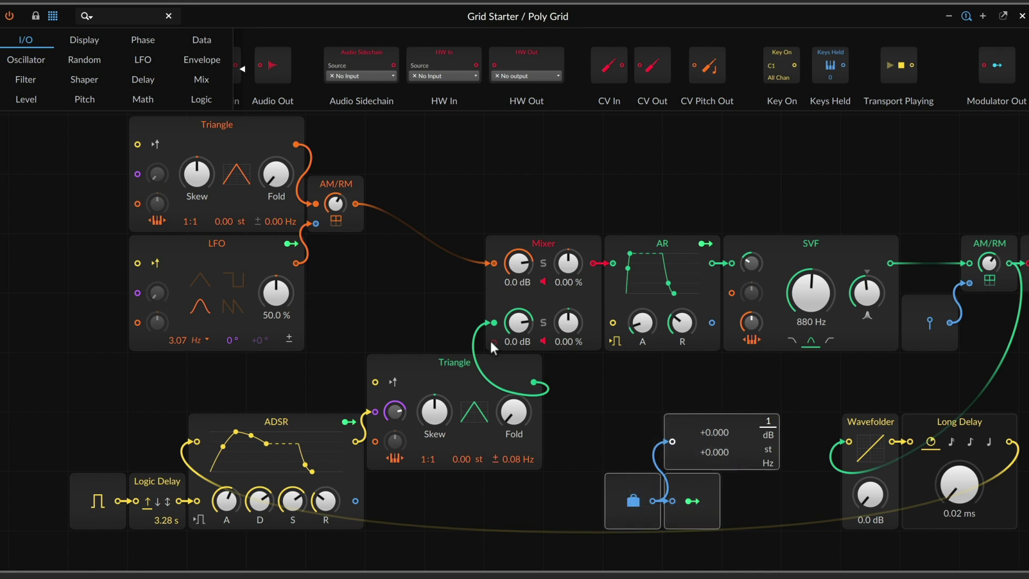